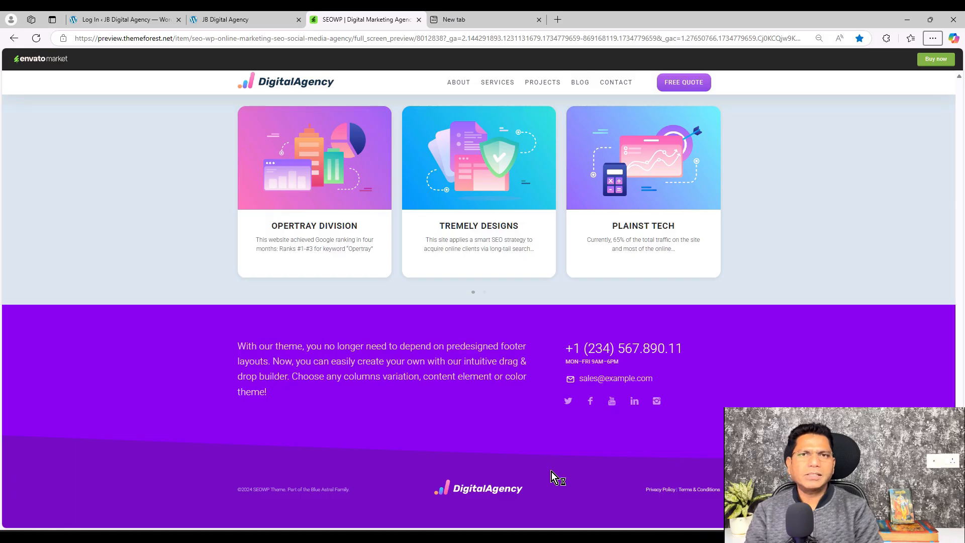
# Step: Open canva.com in the empty browser tab and sign in with the suggested Google account
pyautogui.scroll(15, 552, 474)
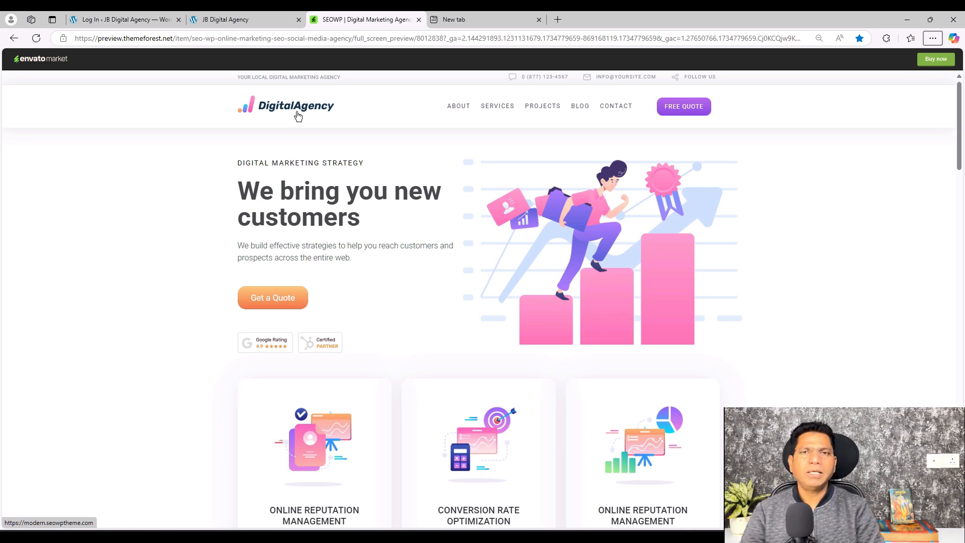
pyautogui.hotkey('ctrl', 'Tab')
pyautogui.click(350, 37)
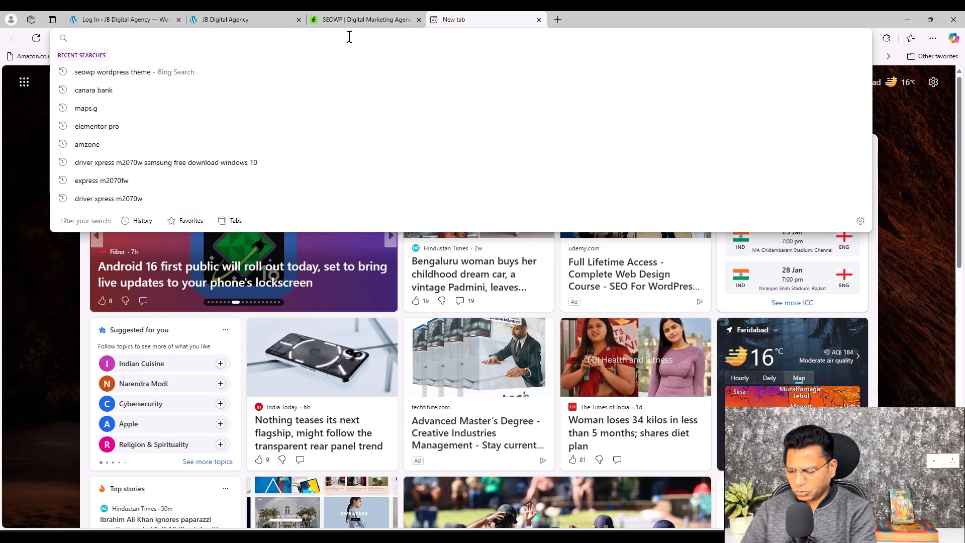
pyautogui.write('c')
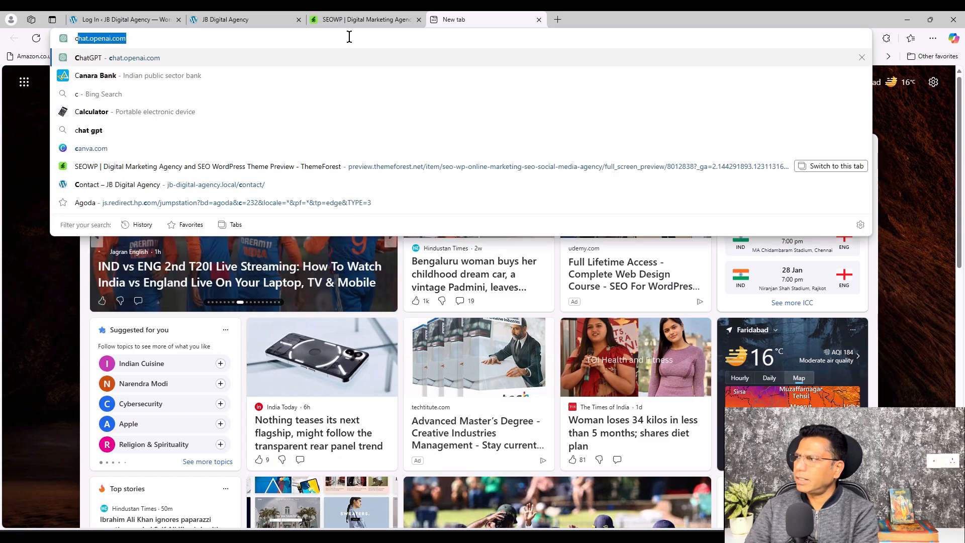
pyautogui.write('onva.com')
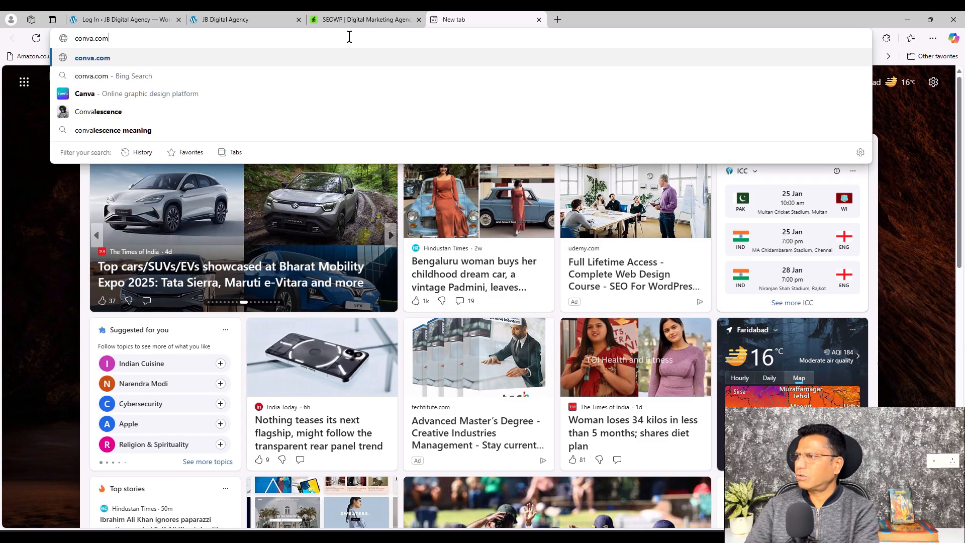
pyautogui.press('Return')
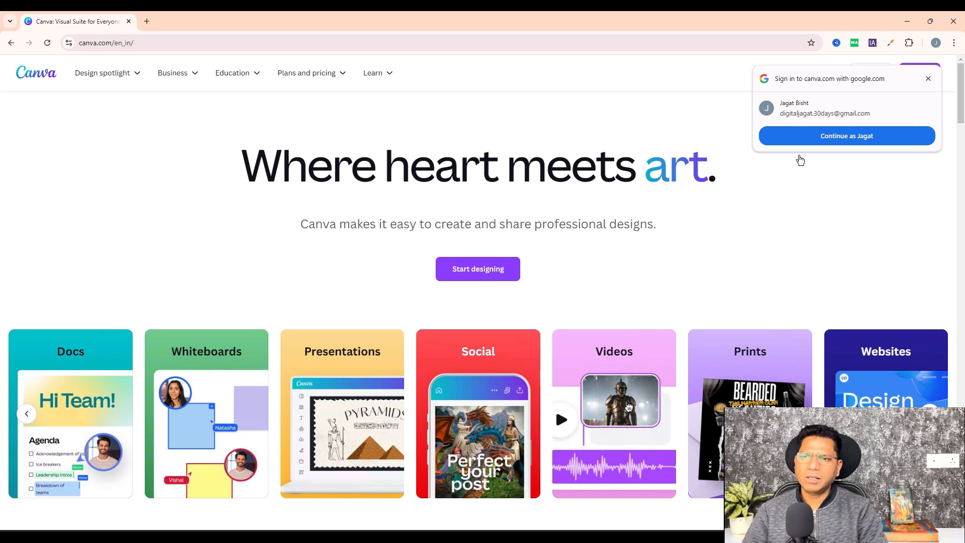
pyautogui.click(856, 140)
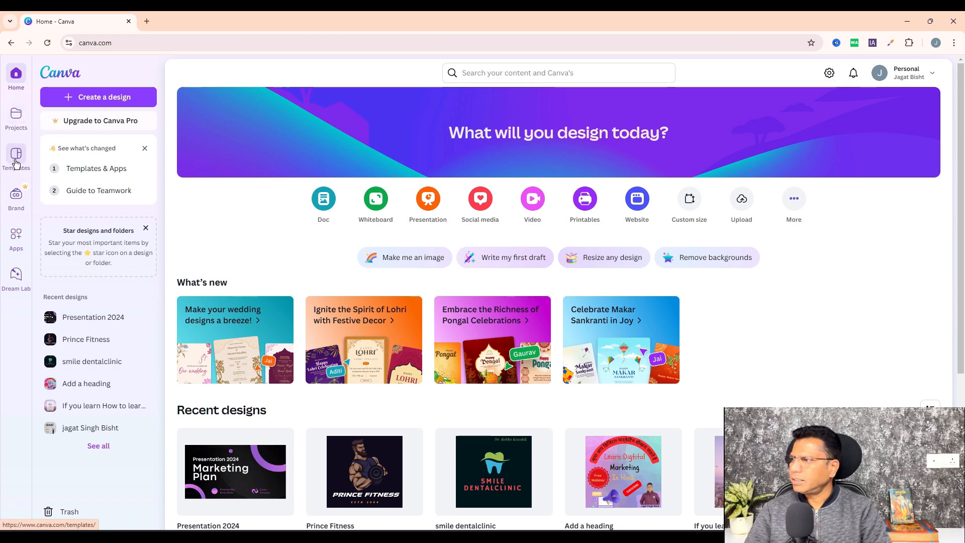
# Step: Go to the Templates page, start creating a design and browse the suggested design types
pyautogui.click(16, 161)
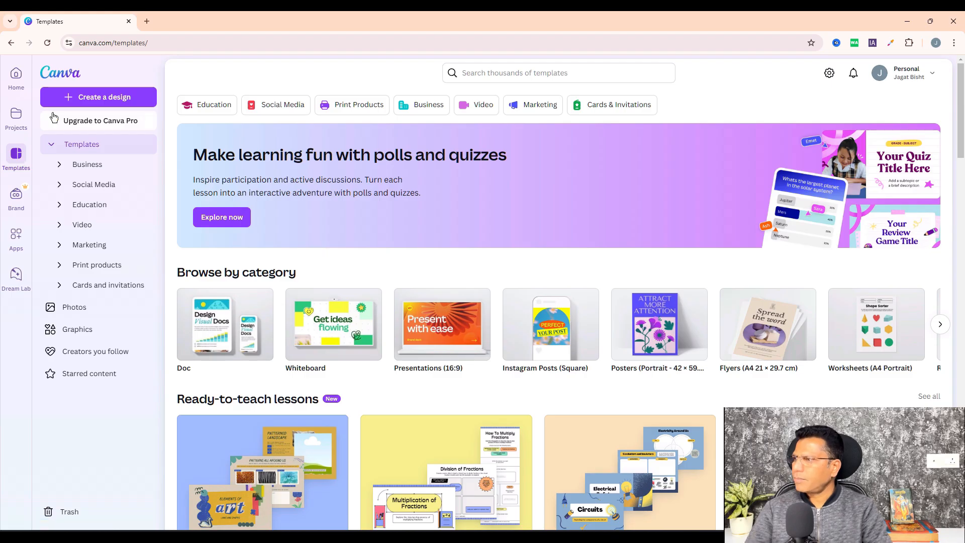
pyautogui.click(111, 96)
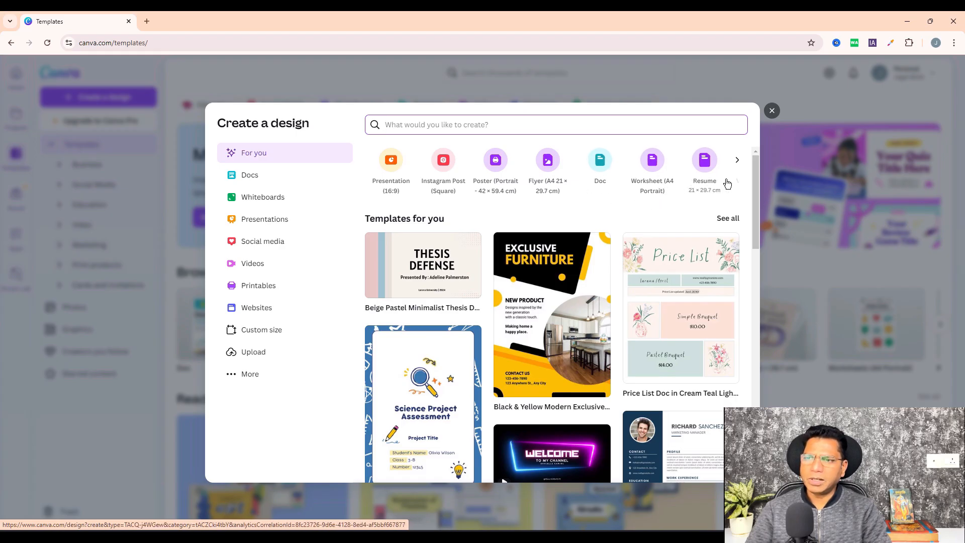
pyautogui.click(737, 160)
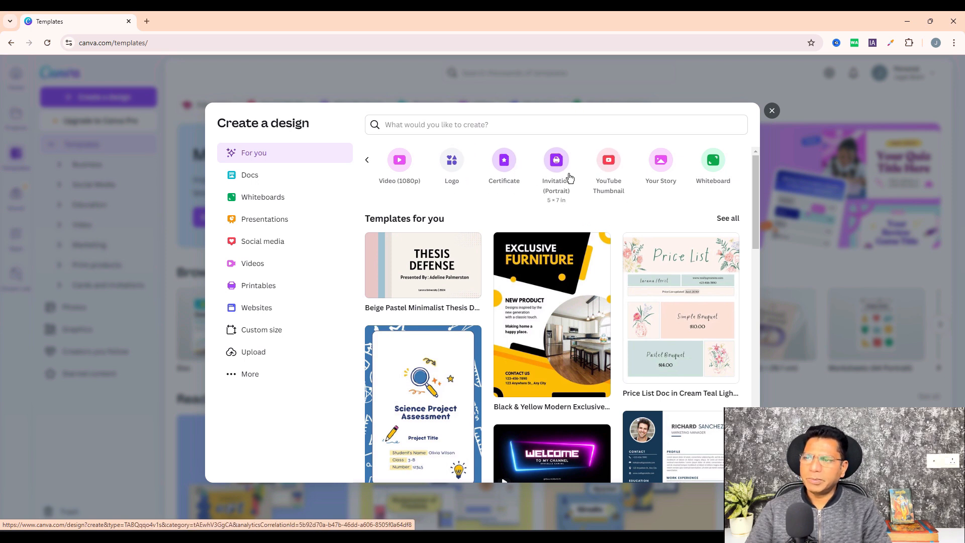
pyautogui.click(611, 204)
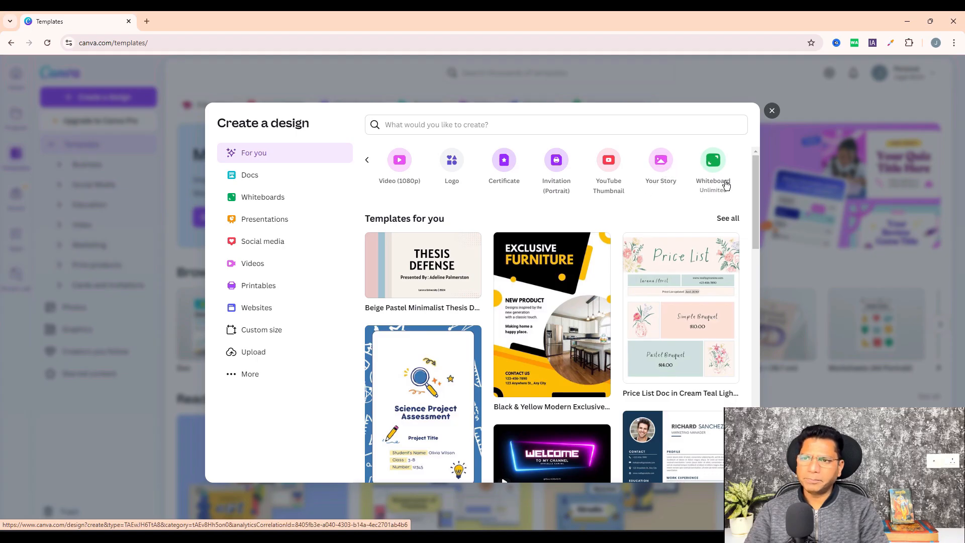
pyautogui.click(727, 218)
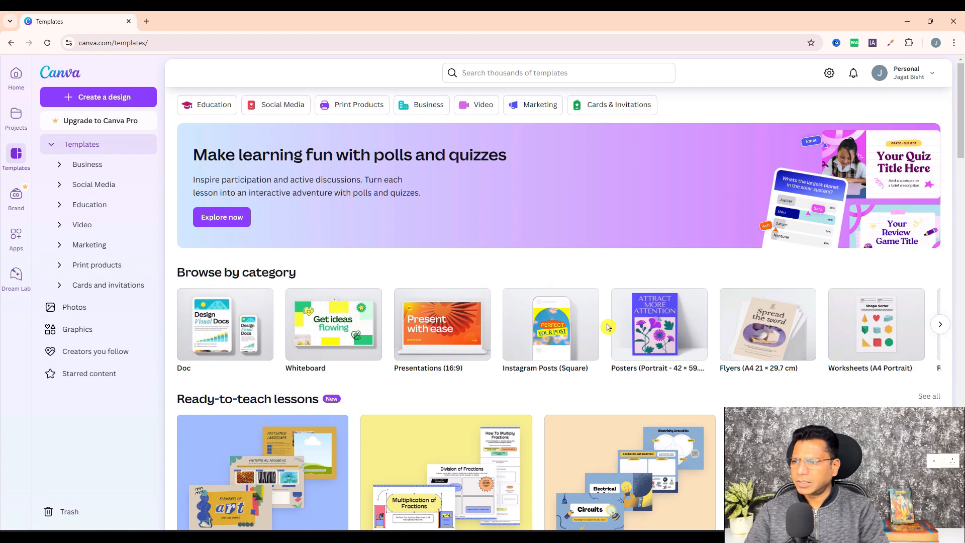
pyautogui.click(681, 304)
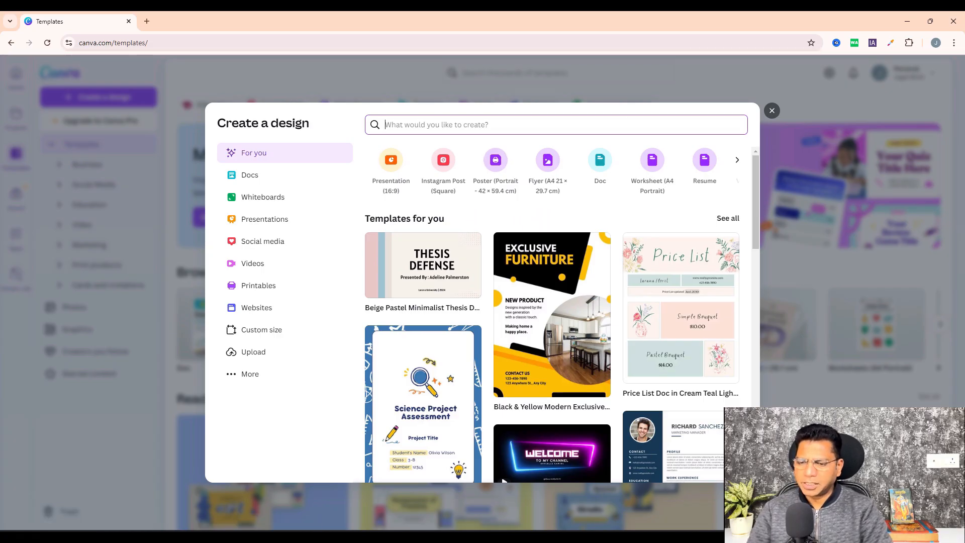
# Step: Open the SEOWP theme preview in a new browser tab and inspect the header logo image's pixel dimensions
pyautogui.moveTo(754, 536)
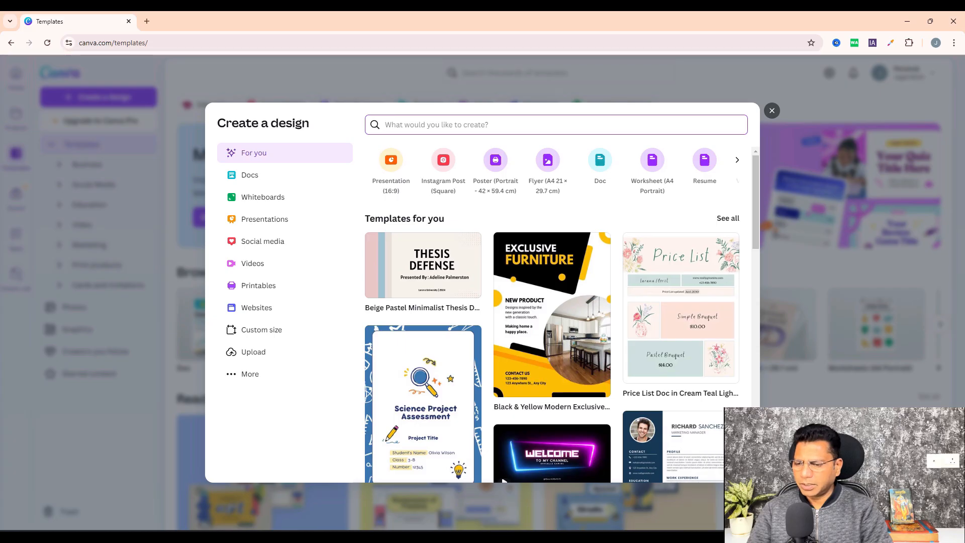
pyautogui.click(220, 43)
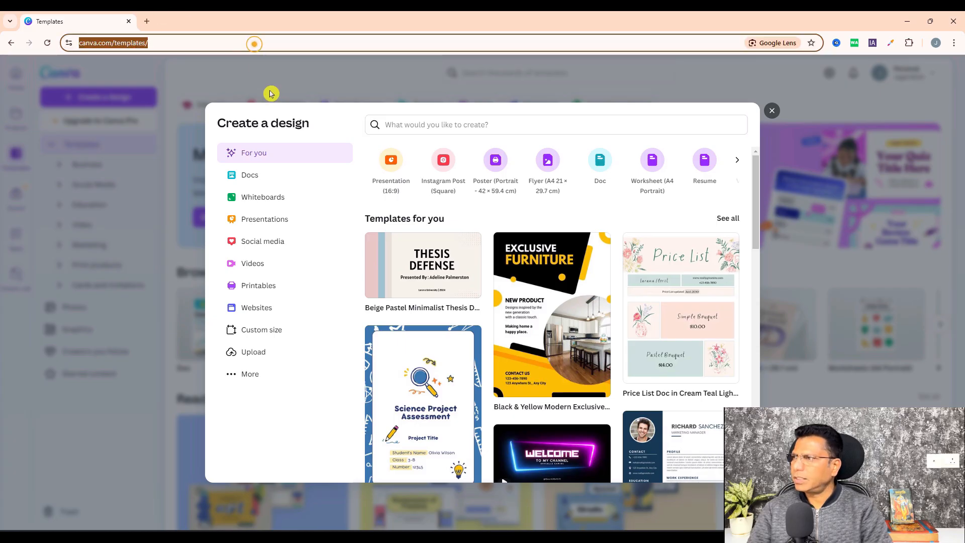
pyautogui.click(147, 21)
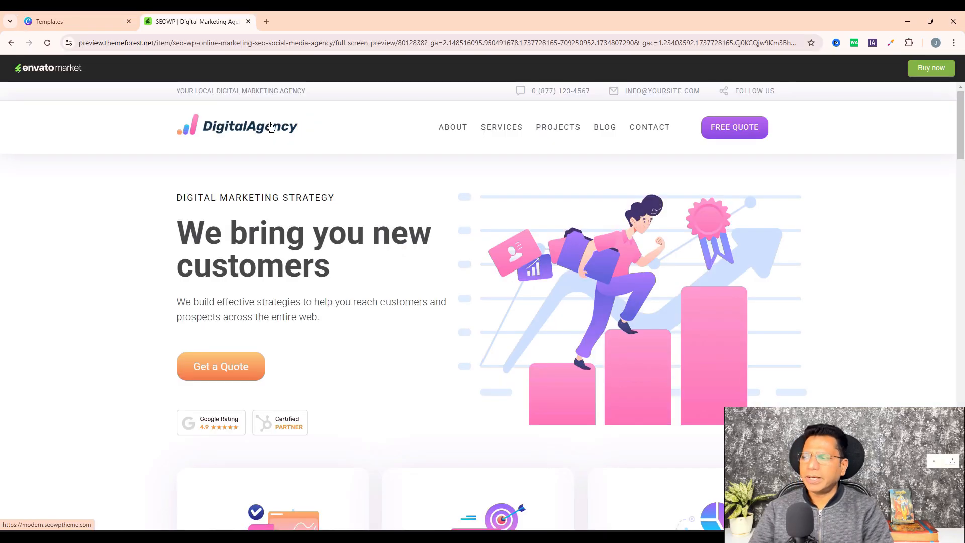
pyautogui.rightClick(236, 128)
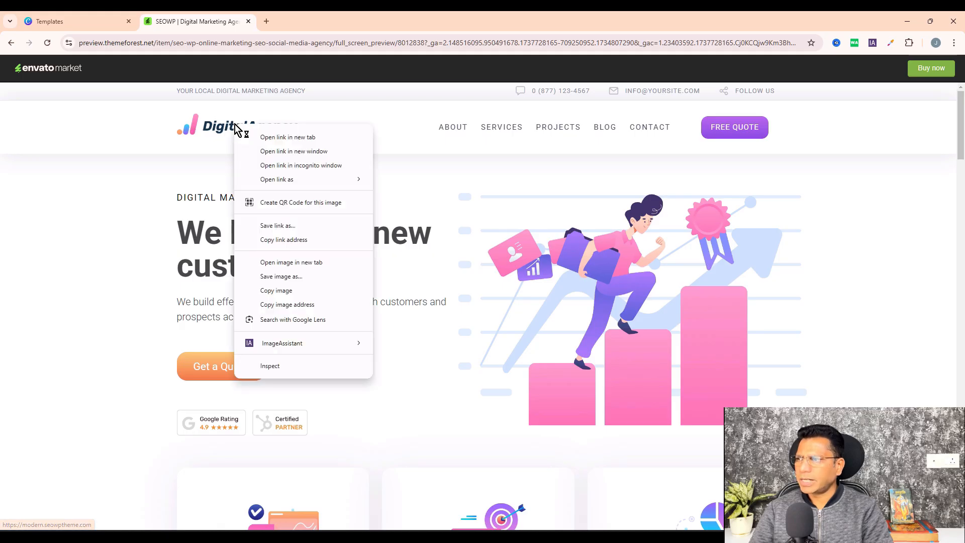
pyautogui.click(275, 366)
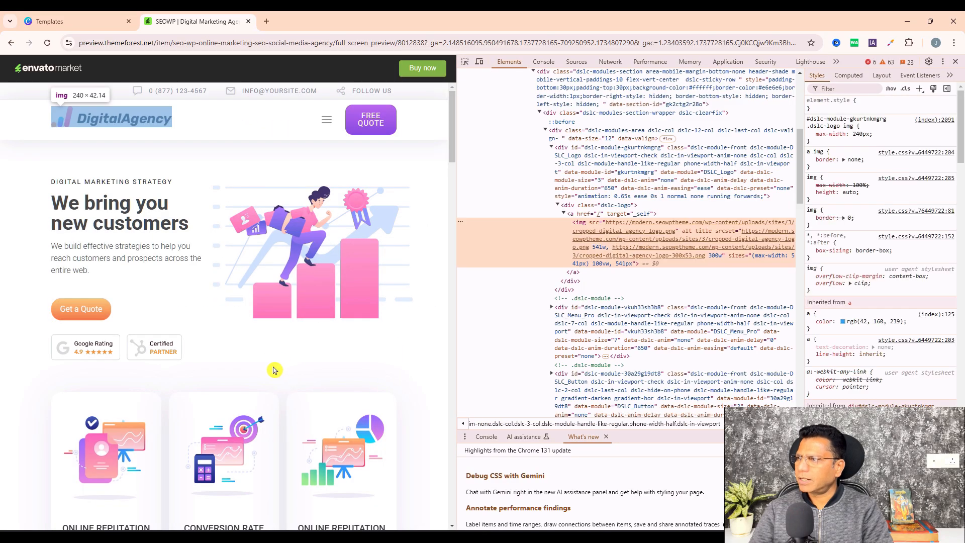
pyautogui.click(465, 62)
pyautogui.click(466, 66)
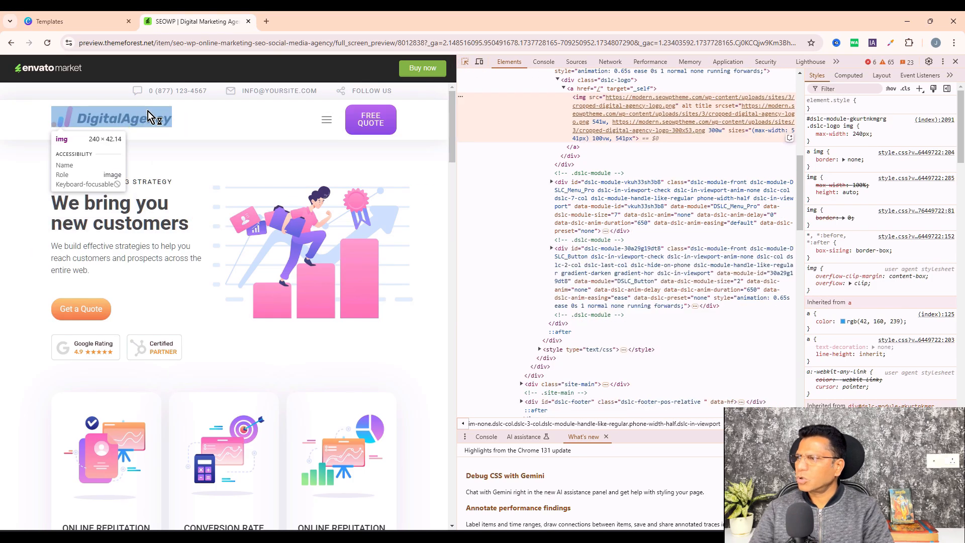
pyautogui.click(112, 130)
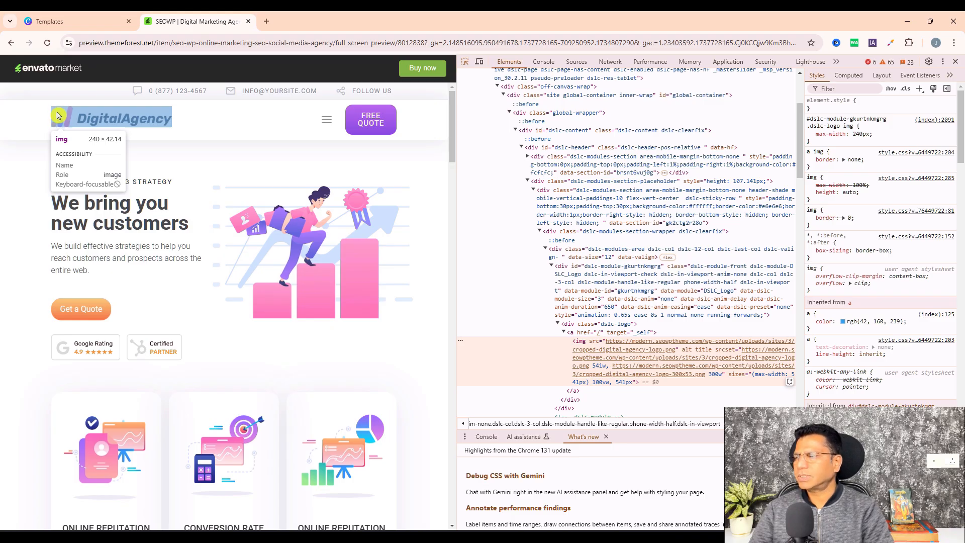
# Step: Return to Canva and create a new custom-size design 250 px wide and 50 px high
pyautogui.hotkey('ctrl', 'Tab')
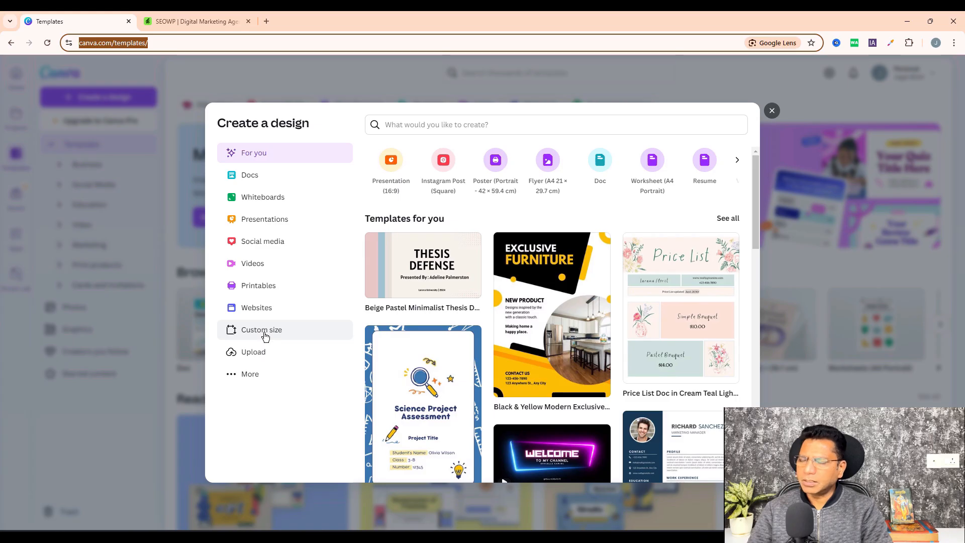
pyautogui.click(247, 333)
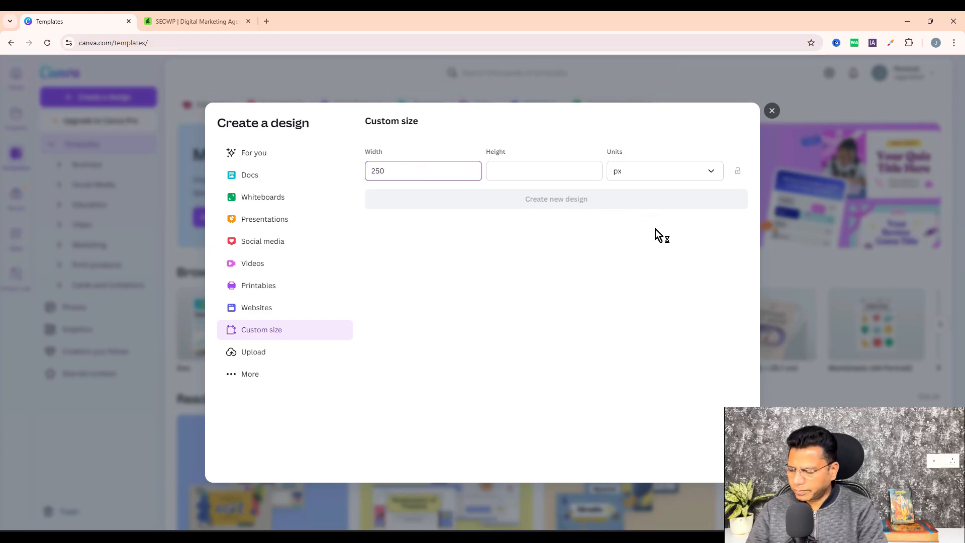
pyautogui.press('Tab')
pyautogui.write('5')
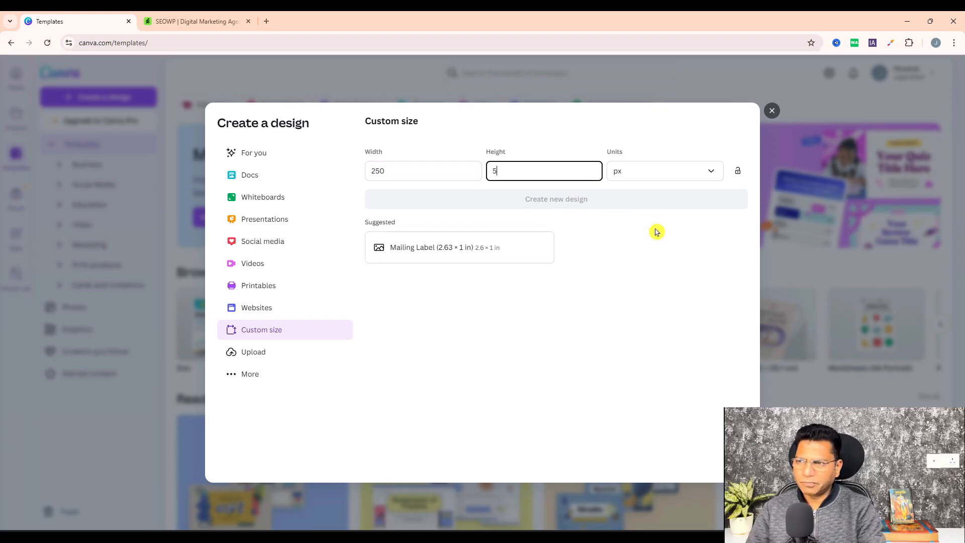
pyautogui.write('0')
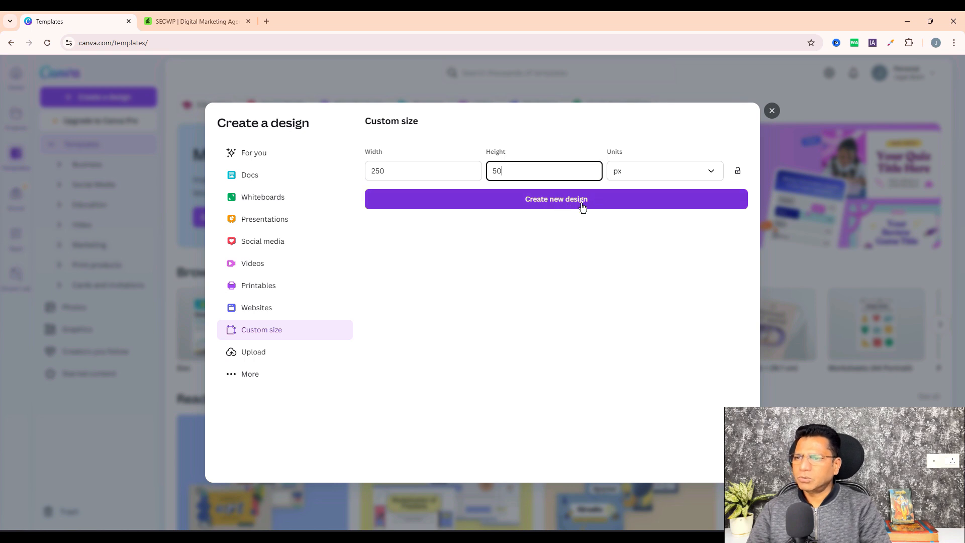
pyautogui.click(552, 207)
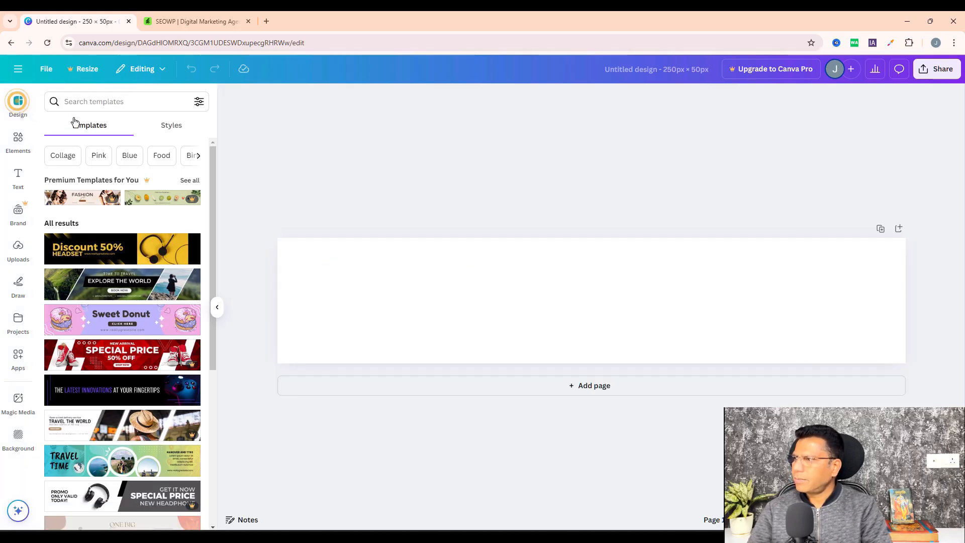
# Step: Browse the banner templates and apply the red Fauget Fitness template to the blank page
pyautogui.click(104, 101)
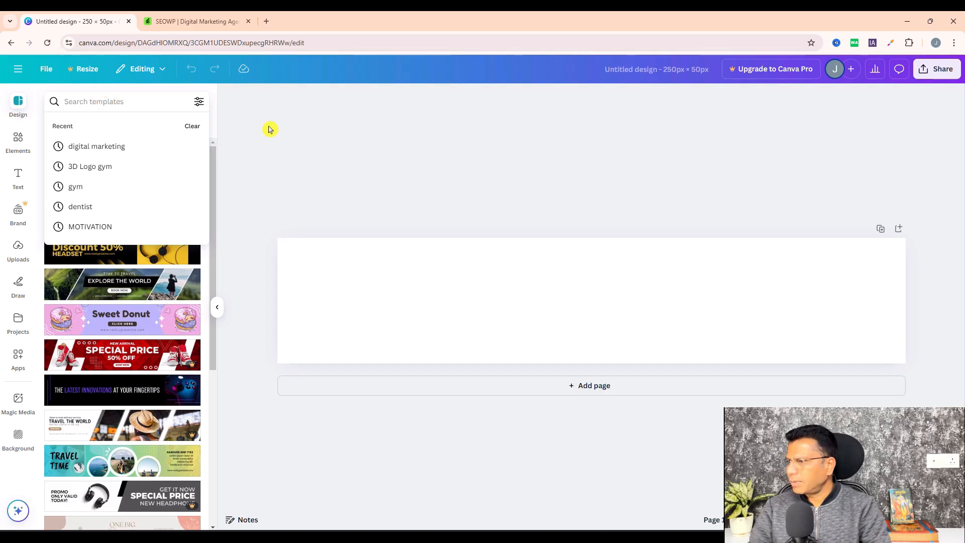
pyautogui.moveTo(214, 199); pyautogui.dragTo(237, 379)
pyautogui.click(122, 166)
pyautogui.click(50, 97)
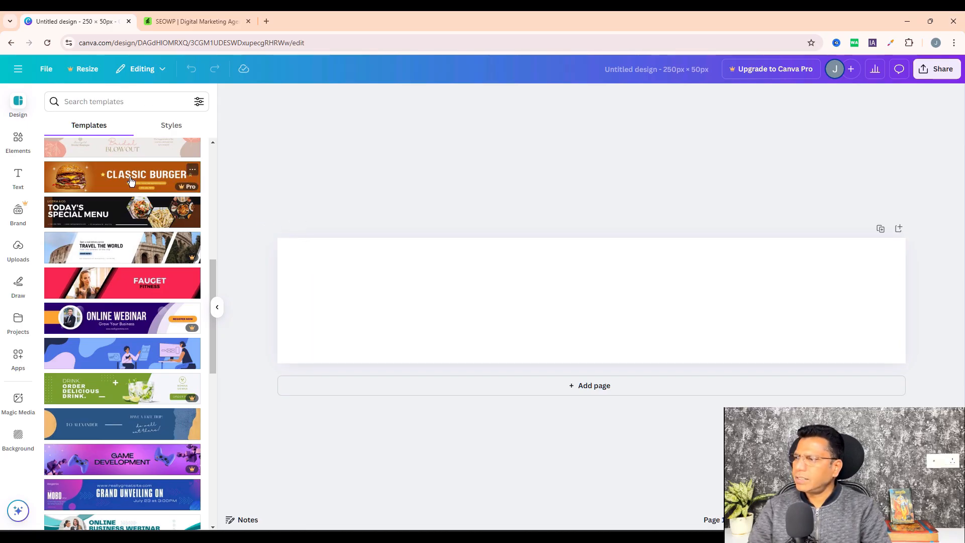
pyautogui.moveTo(182, 190)
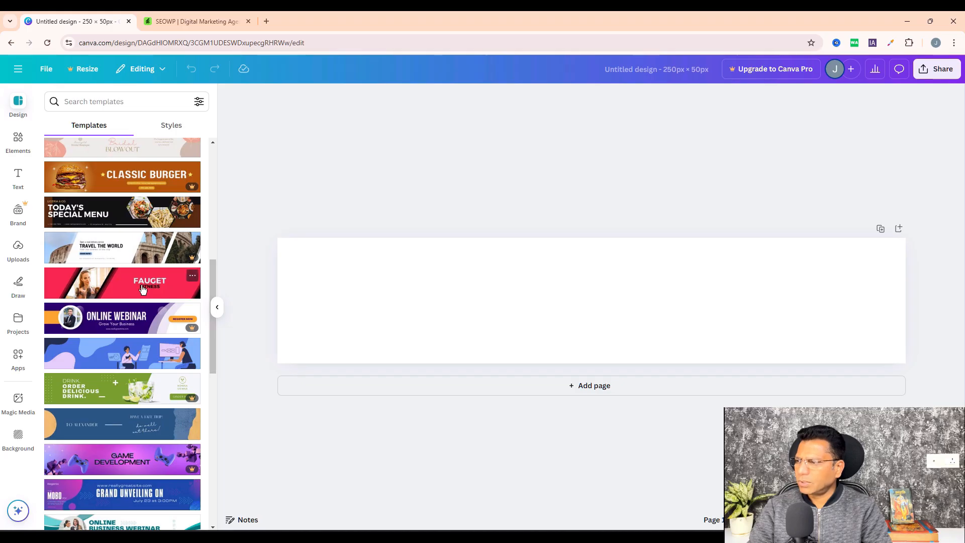
pyautogui.click(133, 288)
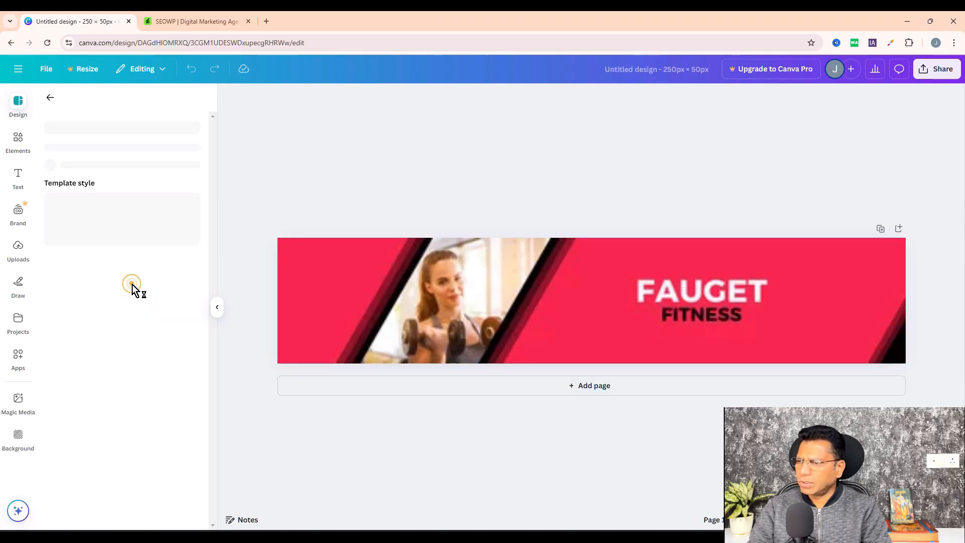
pyautogui.click(10, 101)
# Step: Delete the FAUGET heading from the banner, and undo both the deletion and the applied template
pyautogui.click(562, 276)
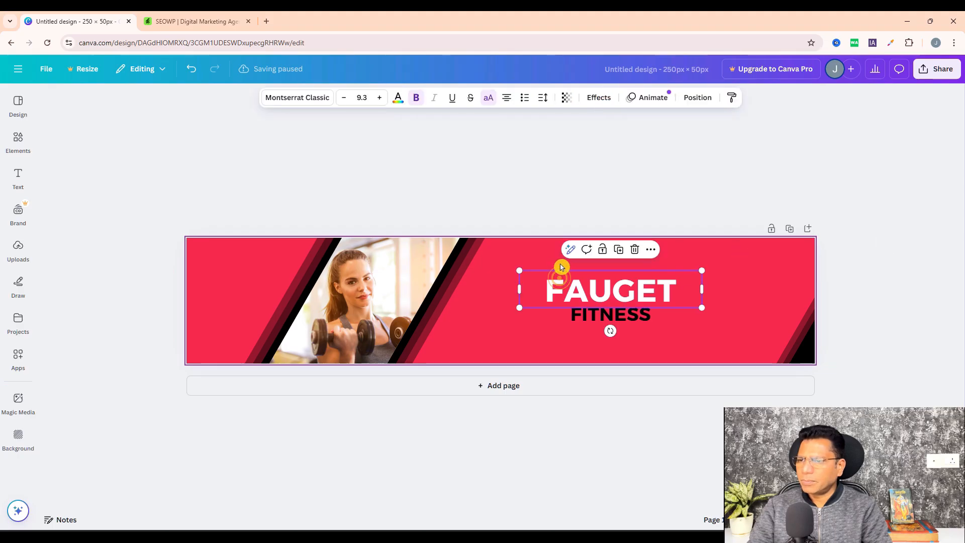
pyautogui.click(635, 249)
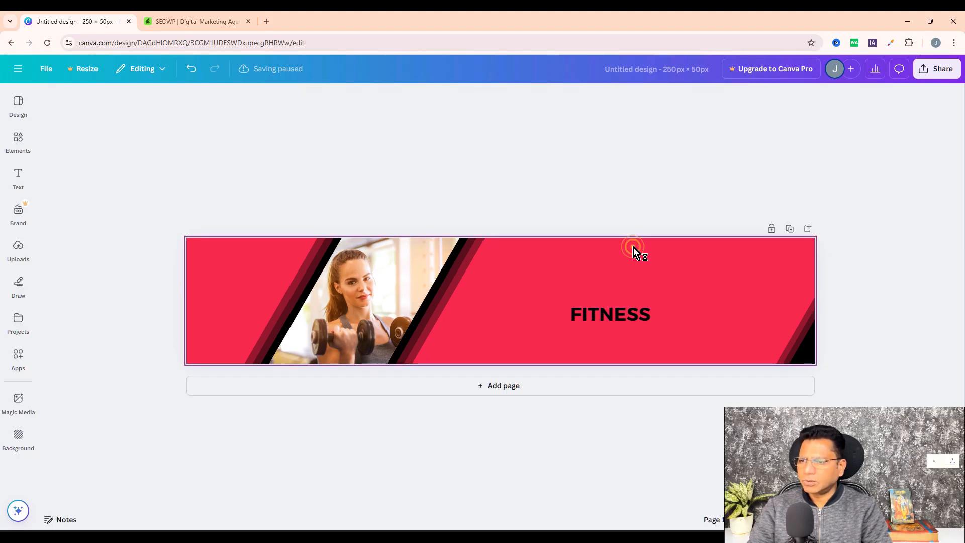
pyautogui.click(553, 282)
pyautogui.click(191, 70)
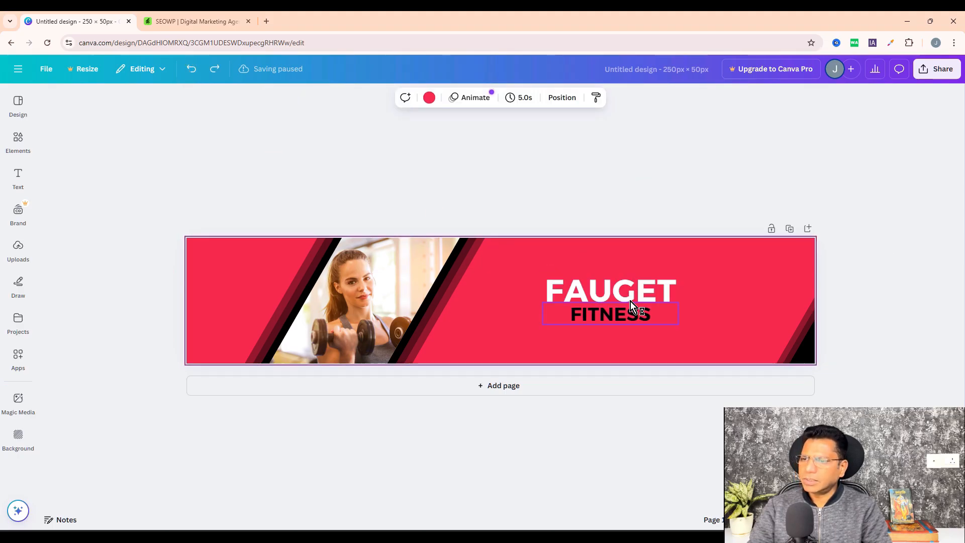
pyautogui.hotkey('ctrl', 'z')
# Step: Search the elements library for "food"
pyautogui.click(18, 141)
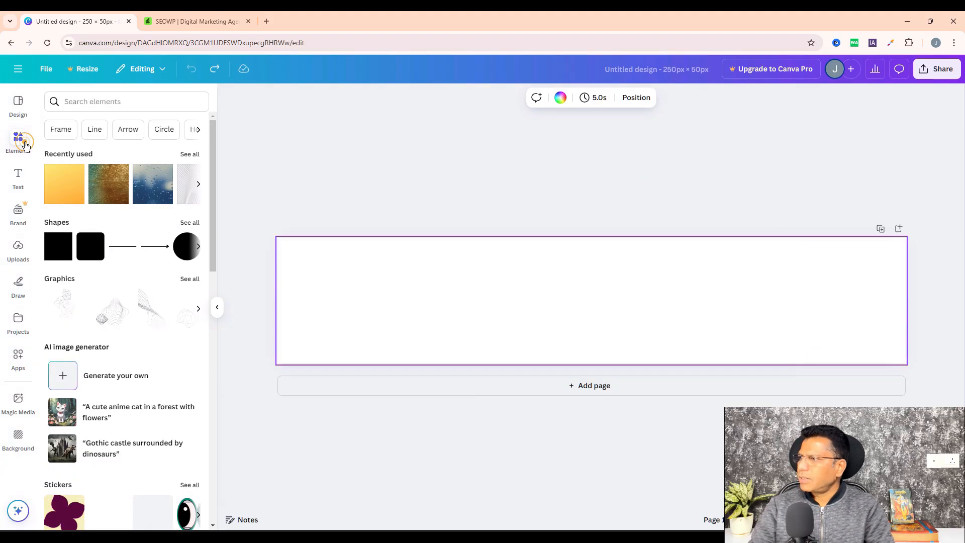
pyautogui.click(134, 102)
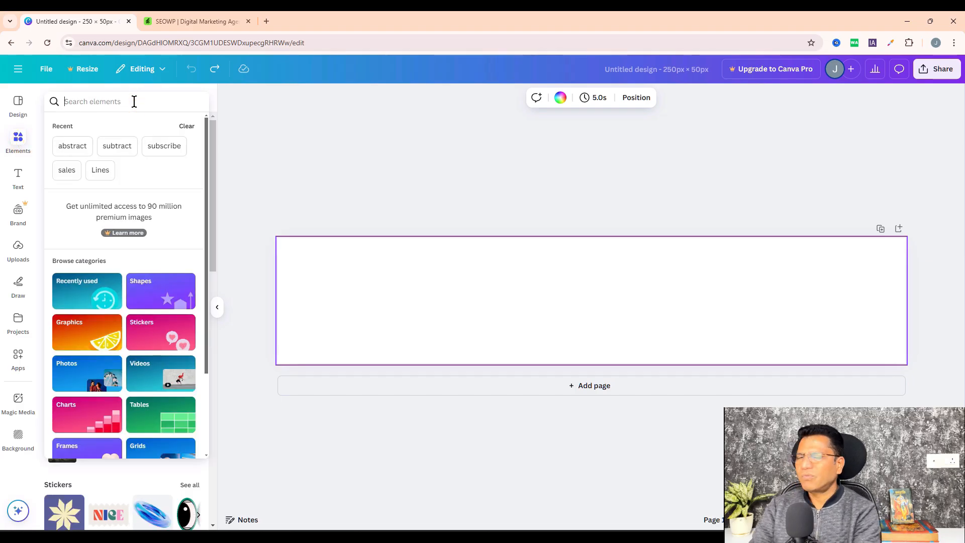
pyautogui.write('food')
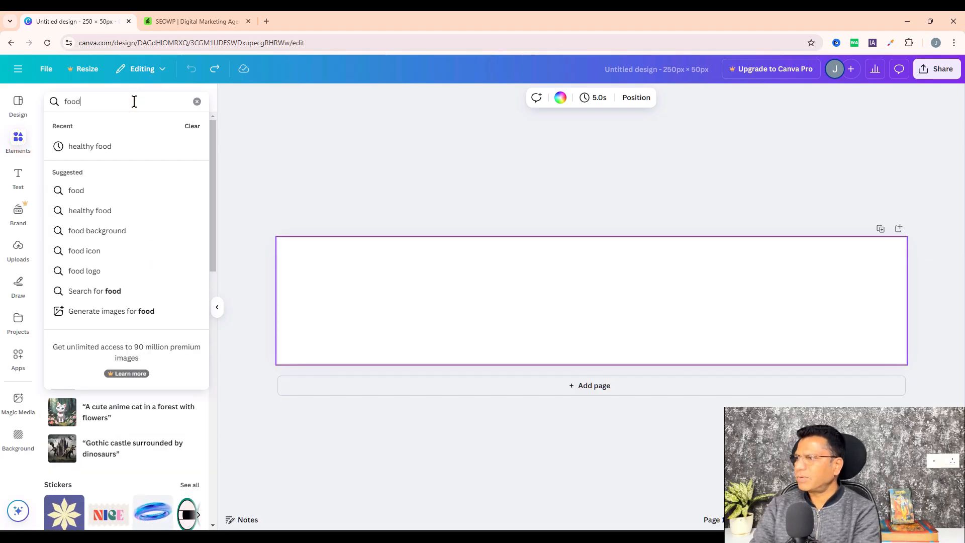
pyautogui.press('Return')
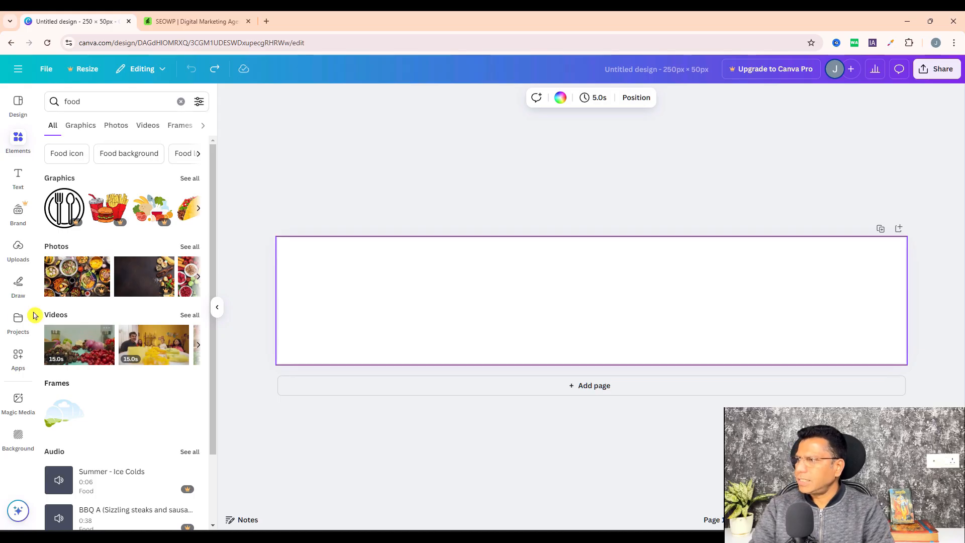
# Step: Browse the "food" search results by graphics, photos and videos
pyautogui.scroll(-2, 124, 389)
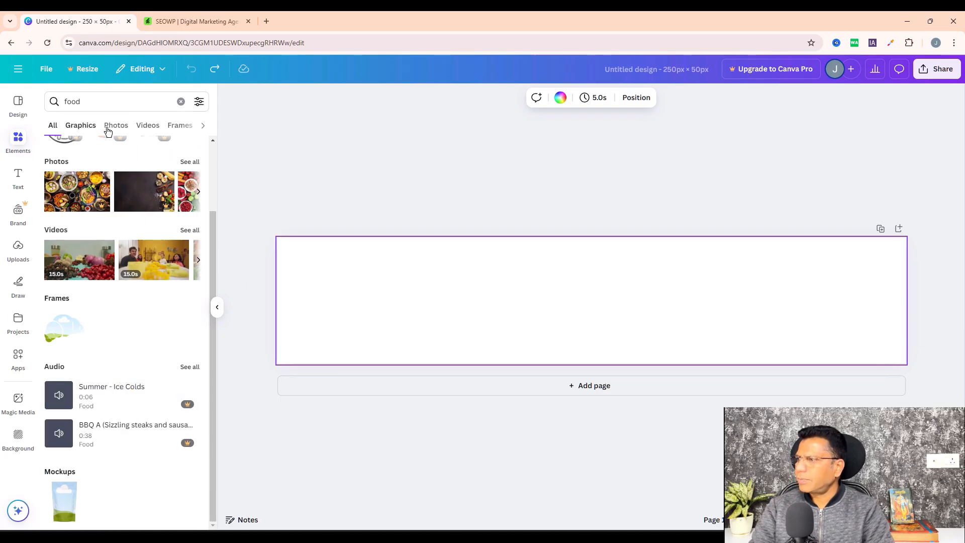
pyautogui.click(82, 125)
pyautogui.click(118, 125)
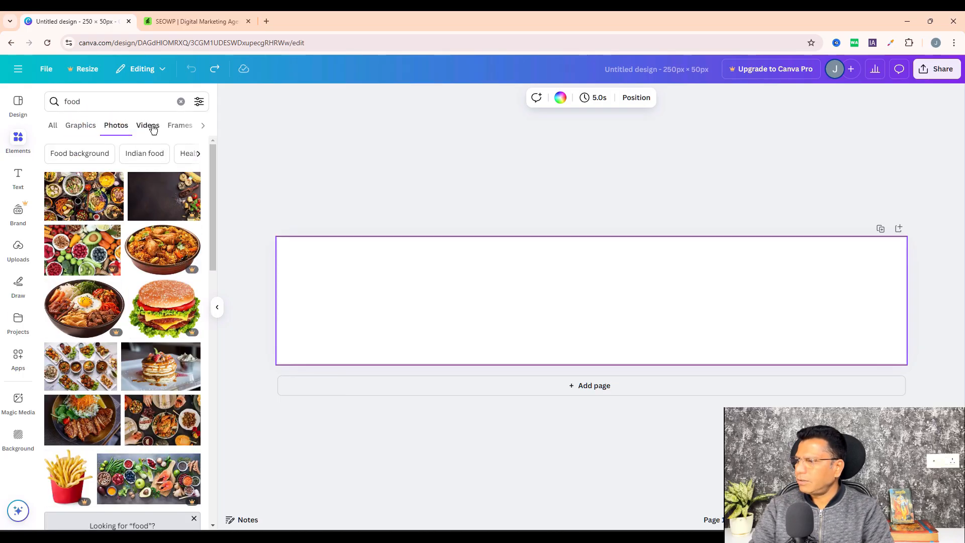
pyautogui.click(152, 128)
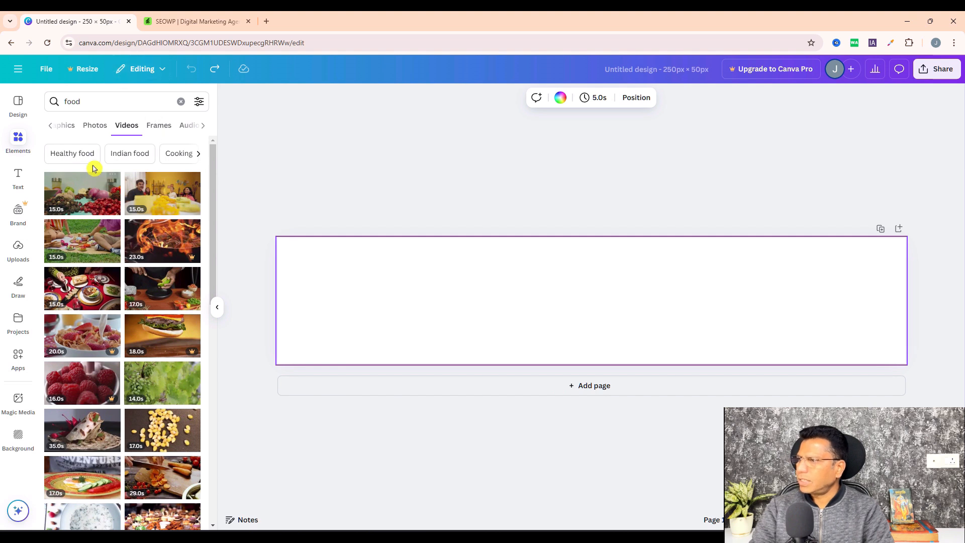
pyautogui.click(50, 125)
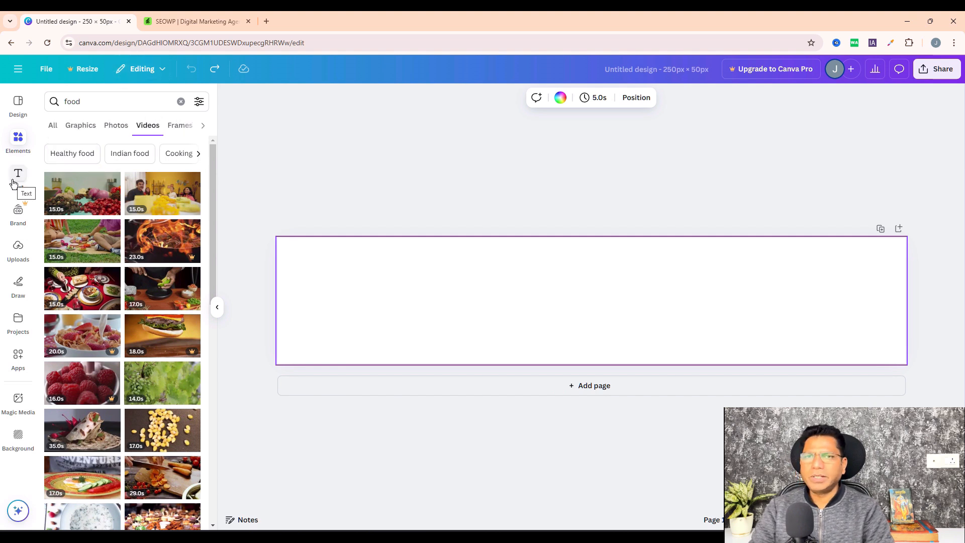
# Step: Try the recently used JOIN NOW text combination on the blank page, and delete both its NOW and JOIN texts
pyautogui.click(18, 177)
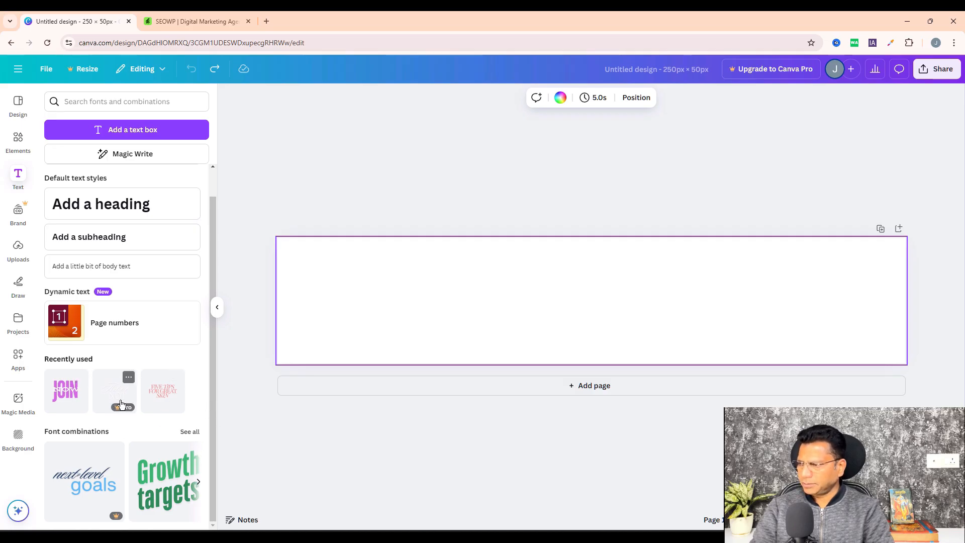
pyautogui.click(70, 391)
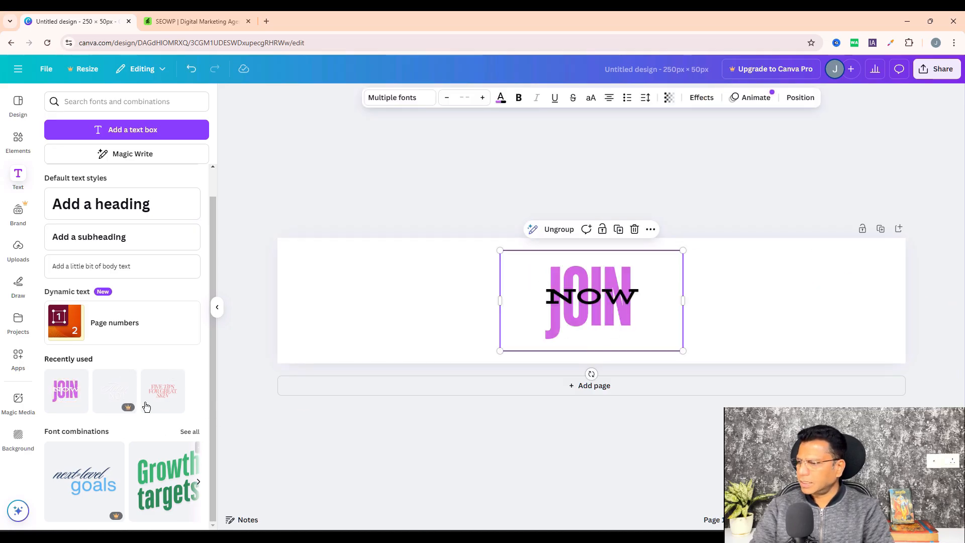
pyautogui.hotkey('ctrl', 'z')
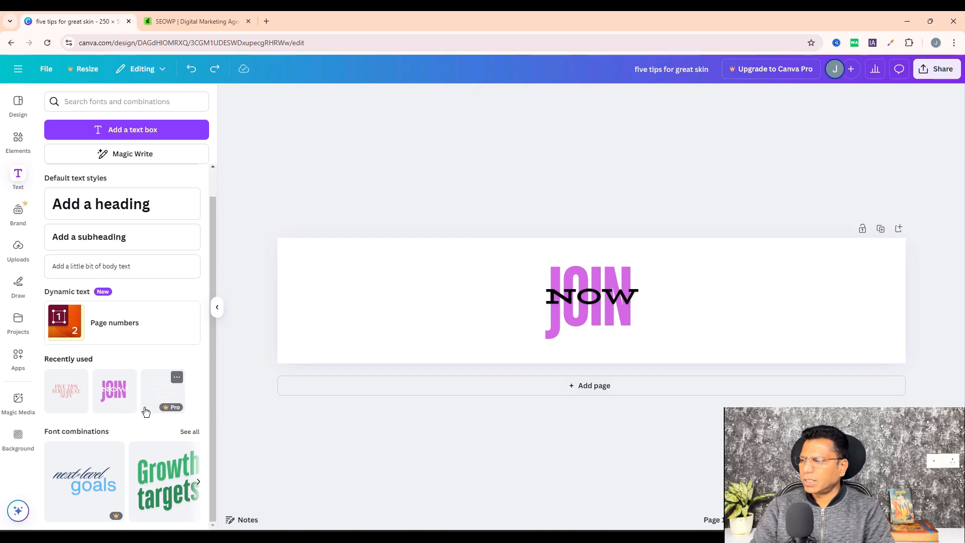
pyautogui.click(672, 253)
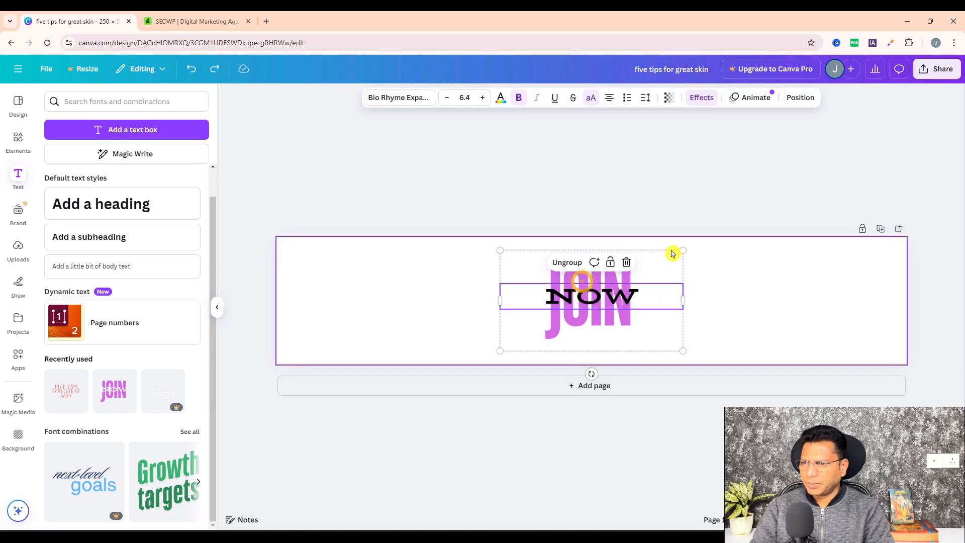
pyautogui.click(626, 262)
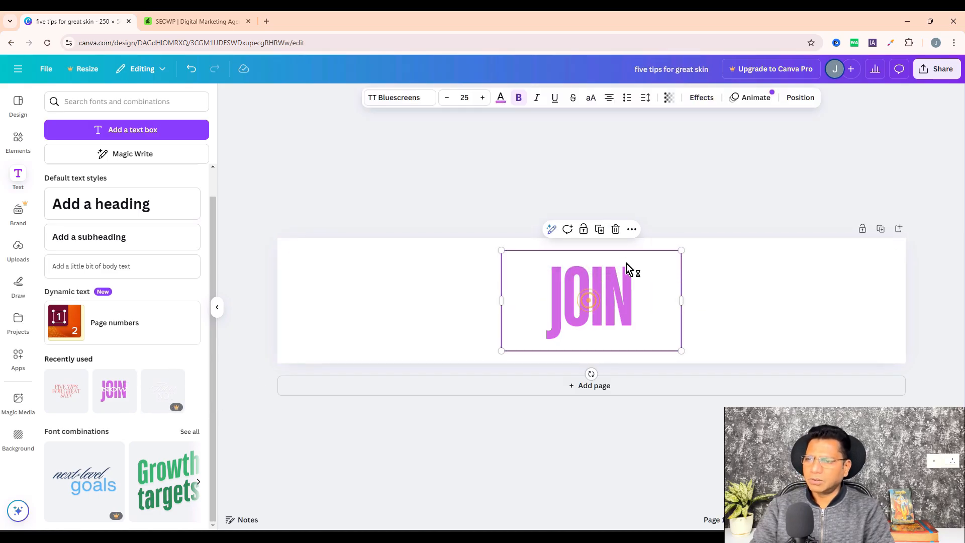
pyautogui.click(616, 230)
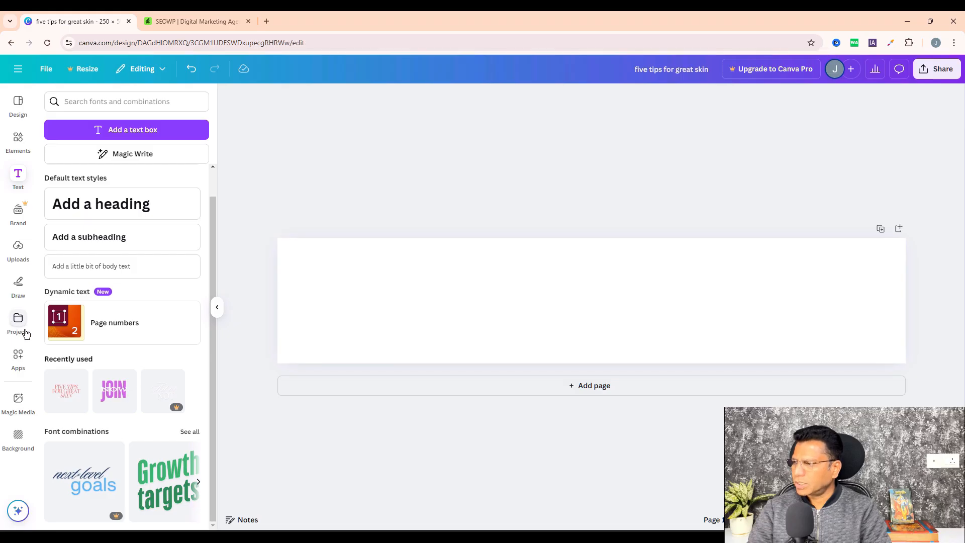
# Step: Try the coral red background colour on the page and undo it
pyautogui.click(18, 436)
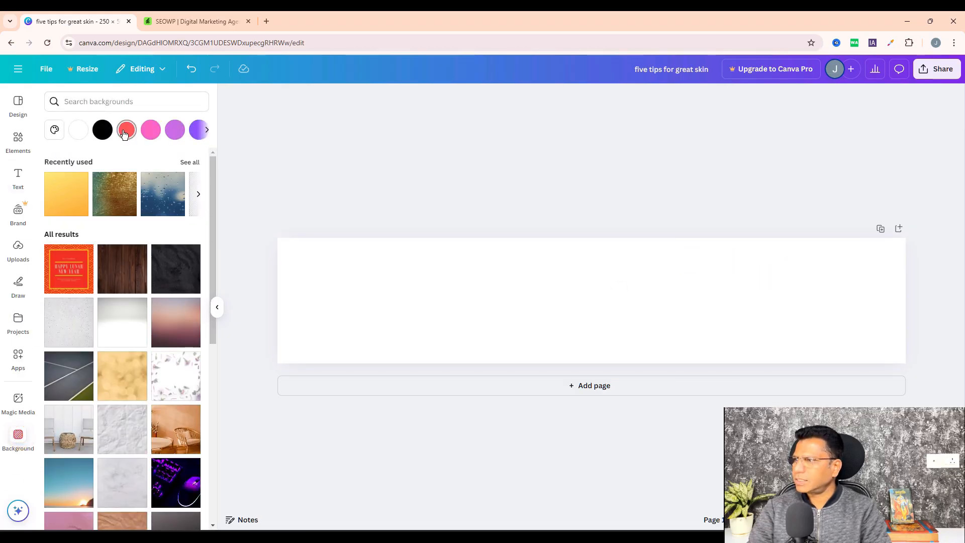
pyautogui.click(126, 132)
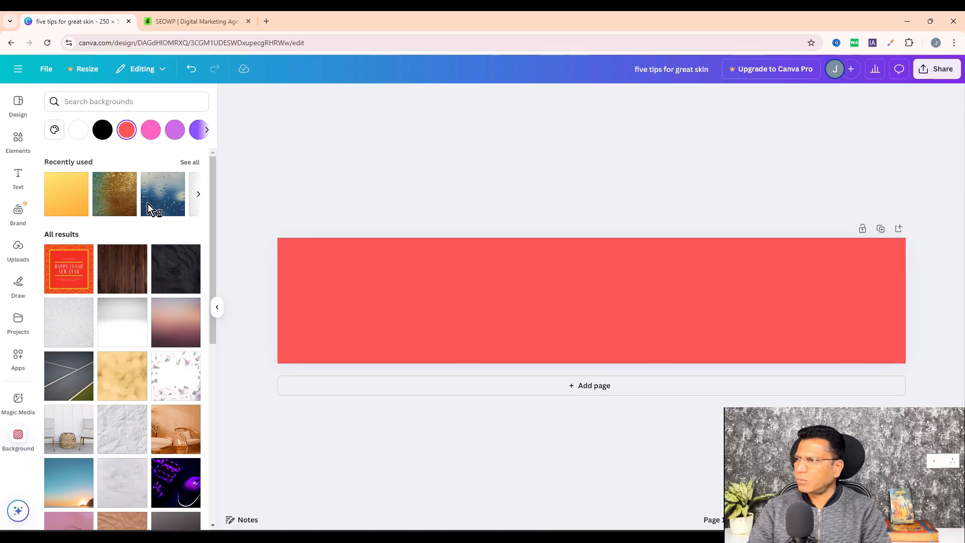
pyautogui.click(191, 68)
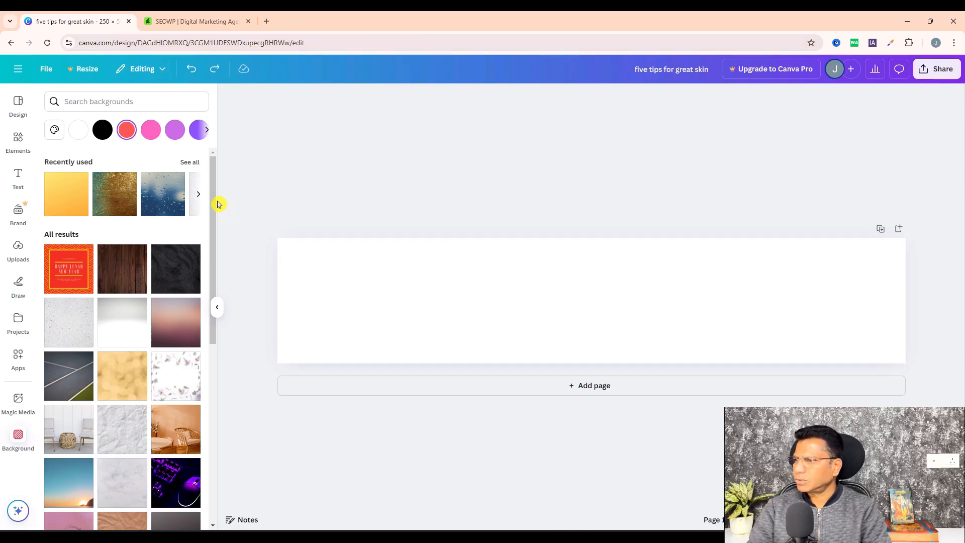
# Step: Replace the elements search term with "digital" and restrict the results to graphics
pyautogui.click(18, 141)
pyautogui.click(141, 102)
pyautogui.press('BackSpace')
pyautogui.press('BackSpace')
pyautogui.press('BackSpace')
pyautogui.press('BackSpace')
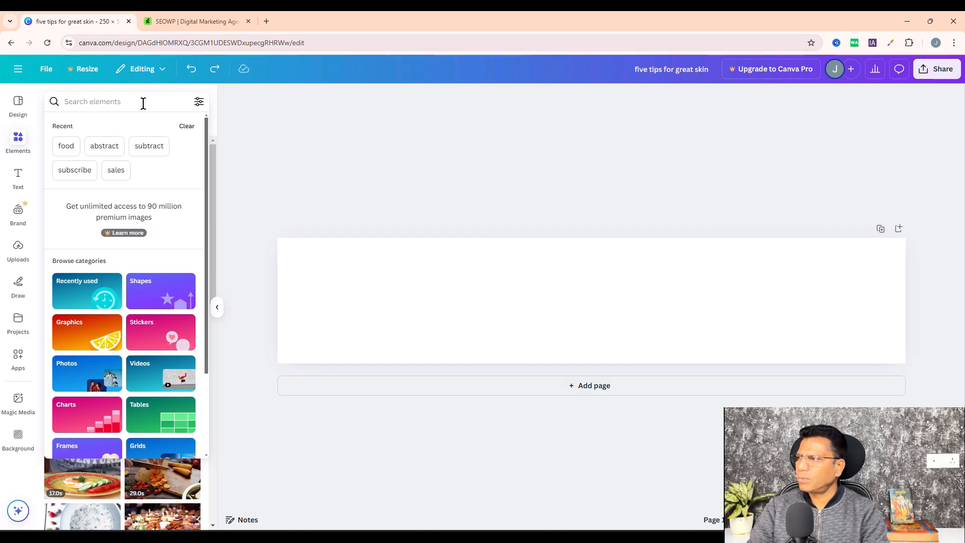
pyautogui.write('digital')
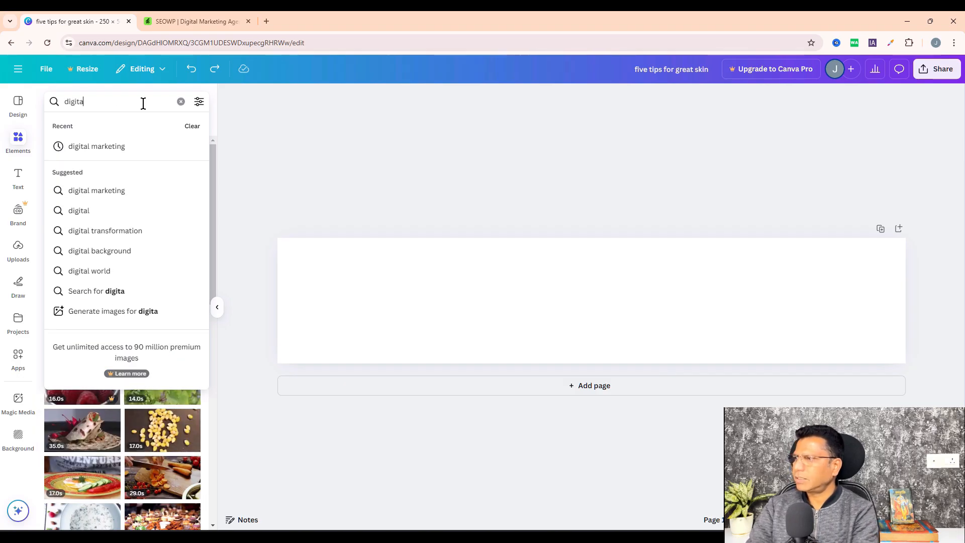
pyautogui.press('Return')
pyautogui.click(82, 131)
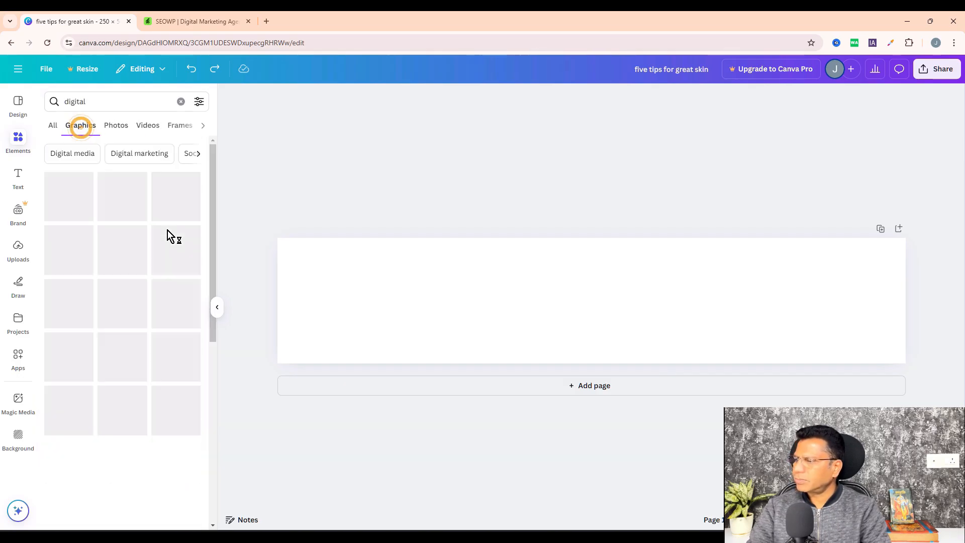
# Step: Add the purple megaphone-and-laptop graphic to the page and place it at the left end of the banner
pyautogui.scroll(-3, 174, 259)
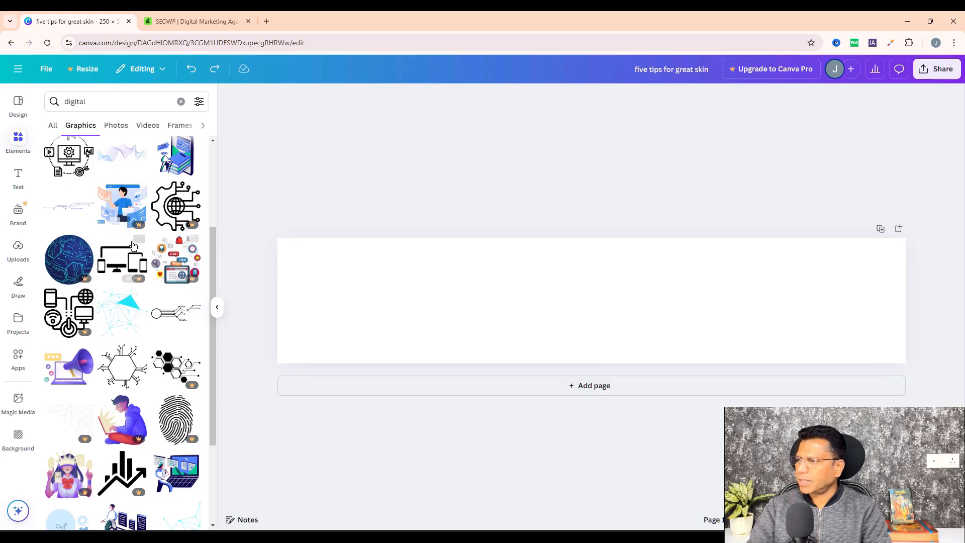
pyautogui.scroll(-1, 141, 251)
pyautogui.click(69, 315)
pyautogui.moveTo(622, 311); pyautogui.dragTo(563, 312)
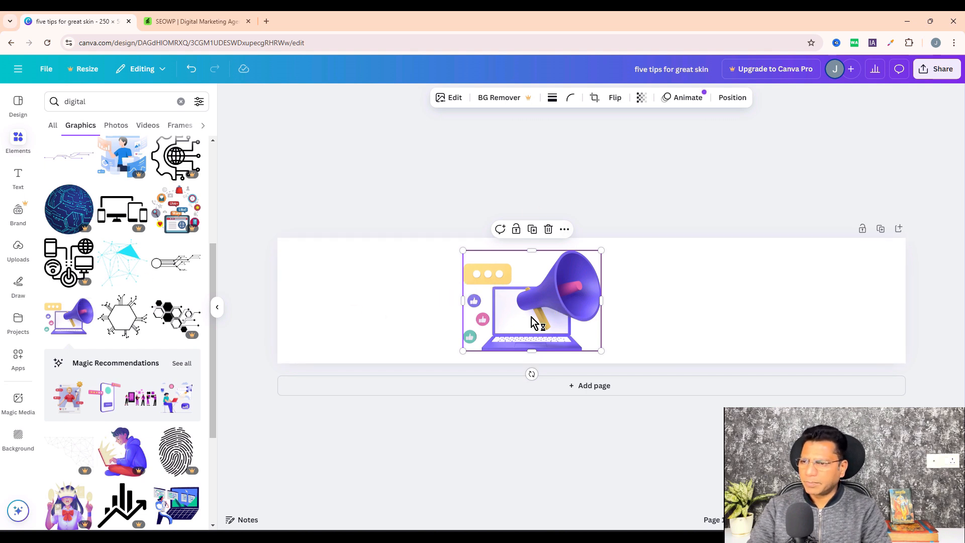
pyautogui.moveTo(534, 322); pyautogui.dragTo(359, 316)
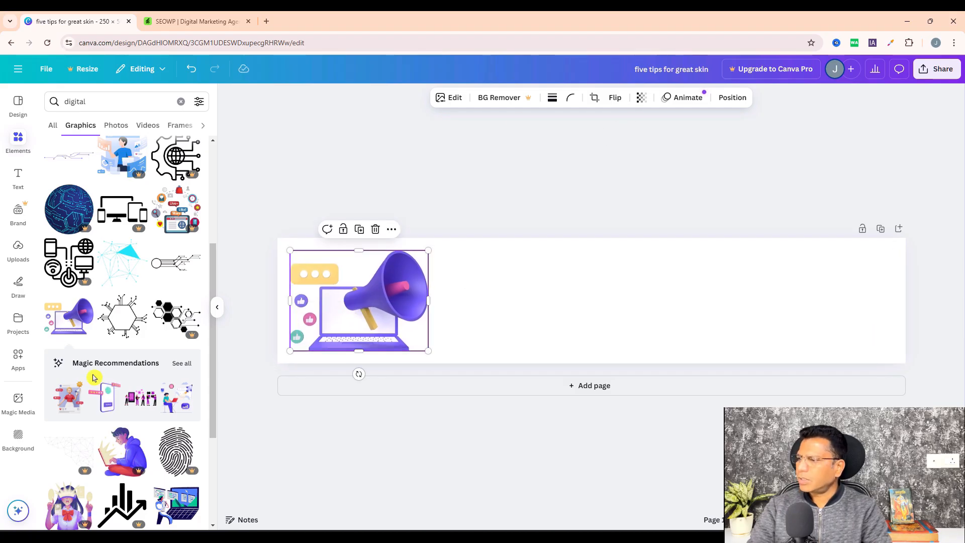
# Step: Add a heading to the banner with the text "digital"
pyautogui.click(17, 176)
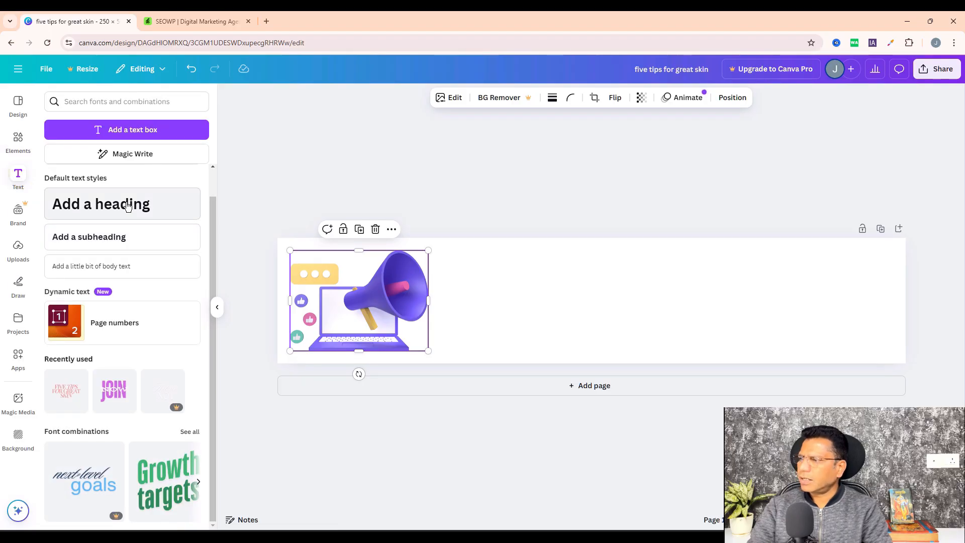
pyautogui.click(100, 201)
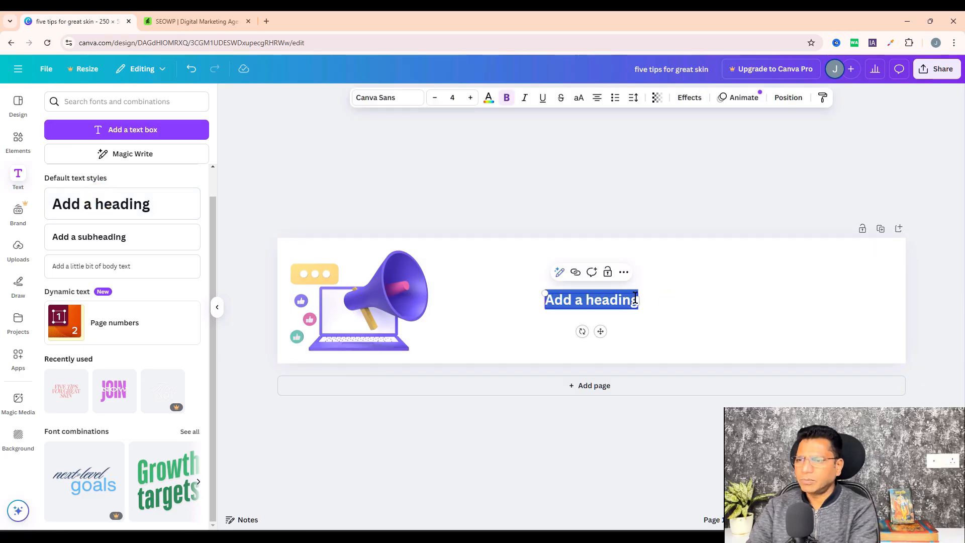
pyautogui.write('digital')
# Step: Try the fonts Poppins, League Spartan and Archivo Black on the "digital" heading
pyautogui.click(387, 97)
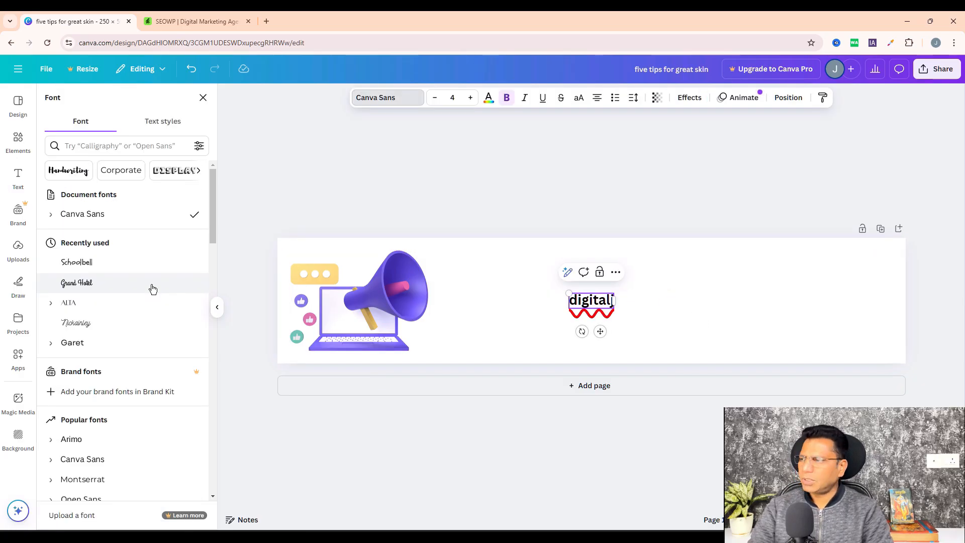
pyautogui.scroll(-4, 101, 322)
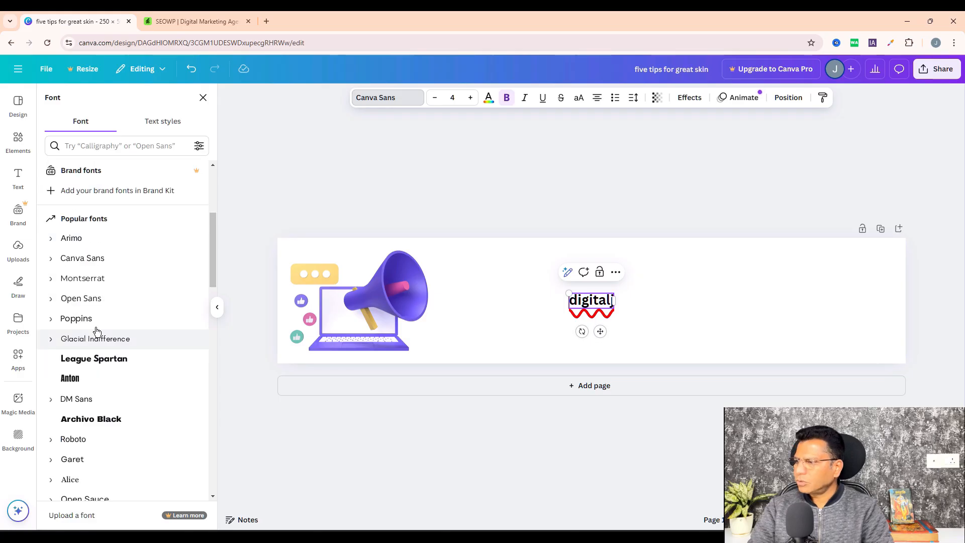
pyautogui.click(75, 318)
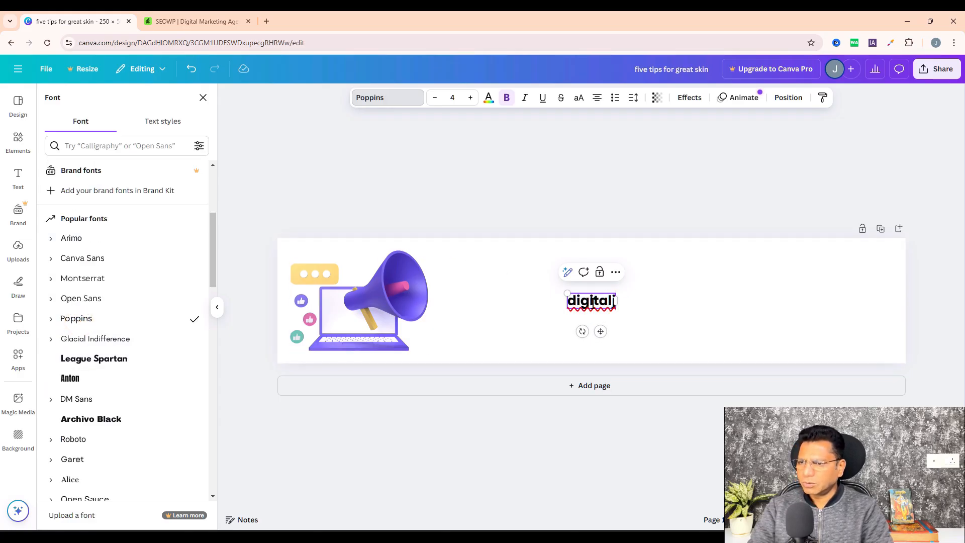
pyautogui.hotkey('ctrl', 'a')
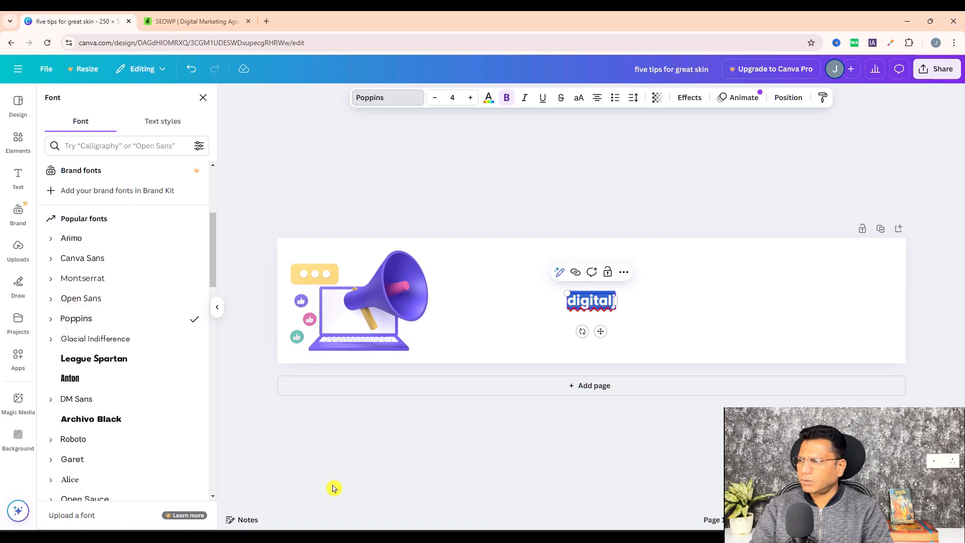
pyautogui.click(93, 358)
pyautogui.click(92, 419)
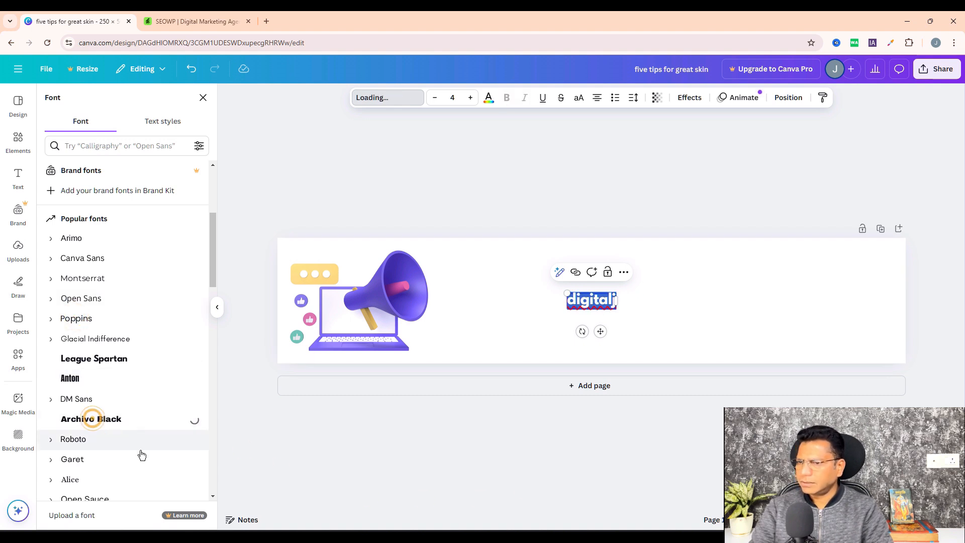
# Step: Delete the "digital" heading from the banner and collapse the side panel
pyautogui.press('Escape')
pyautogui.click(612, 272)
pyautogui.click(217, 307)
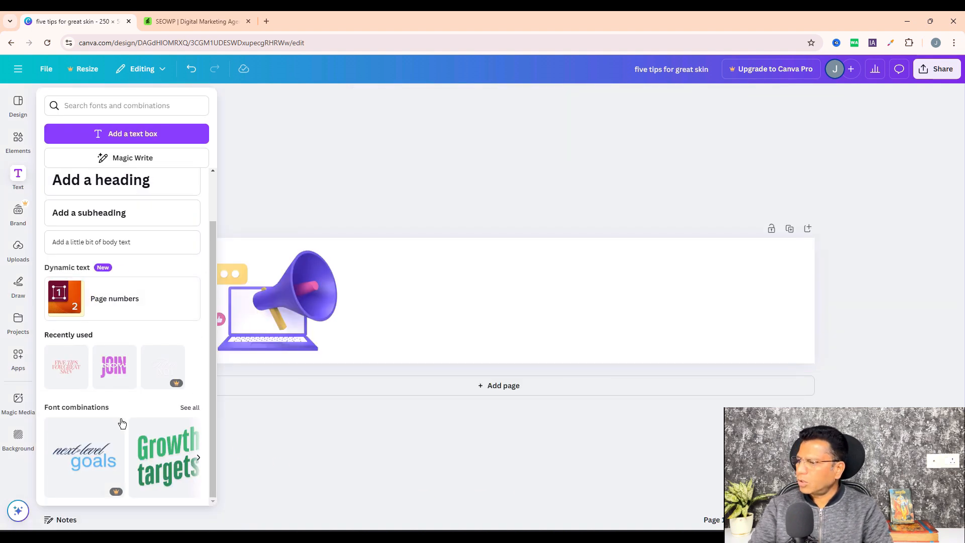
# Step: Browse all font combinations and add the blue NEW OPPORTUNITIES one to the banner
pyautogui.click(189, 408)
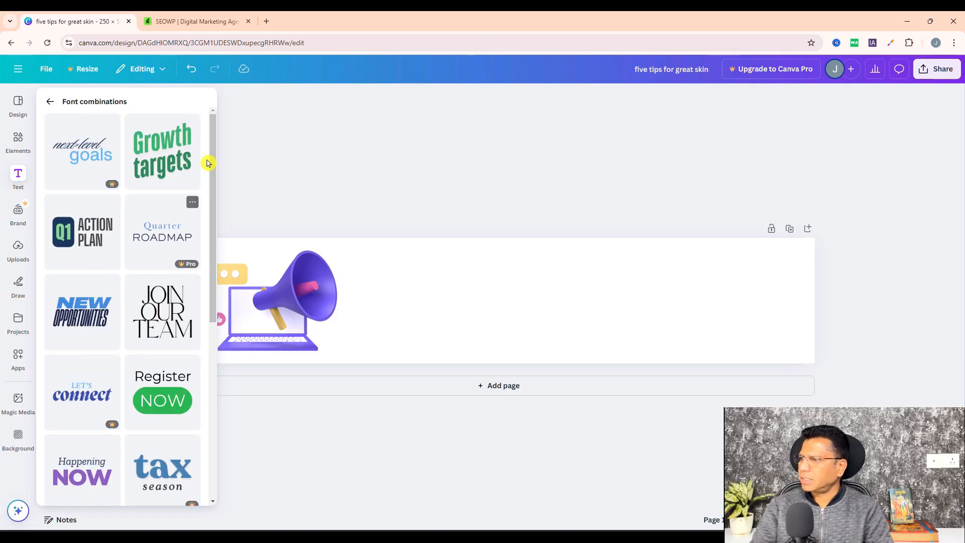
pyautogui.scroll(-10, 204, 216)
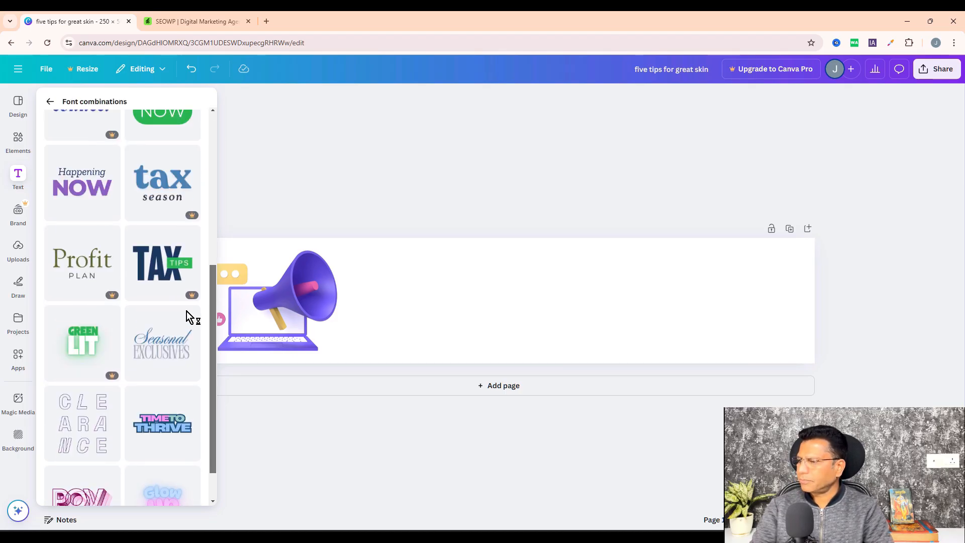
pyautogui.scroll(1, 181, 397)
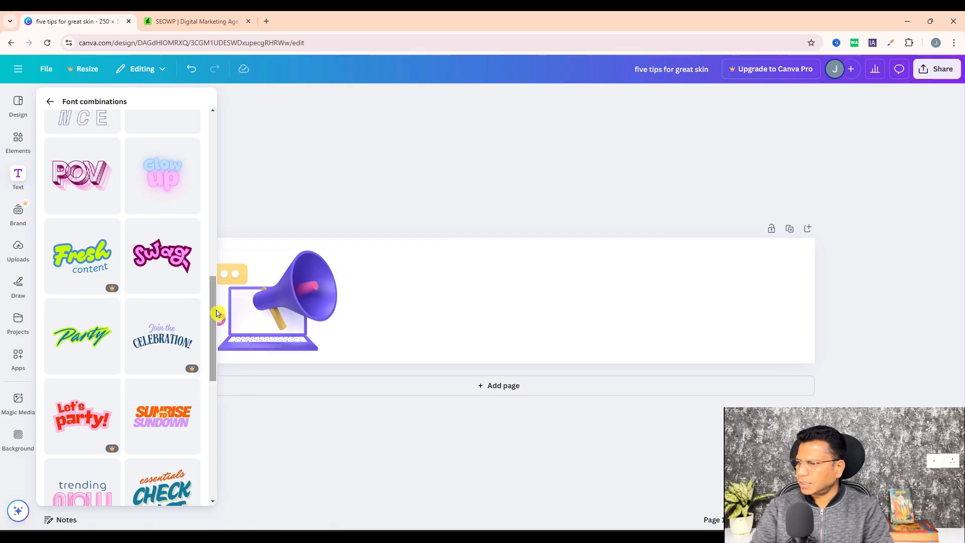
pyautogui.scroll(-8, 195, 436)
pyautogui.scroll(-3, 194, 508)
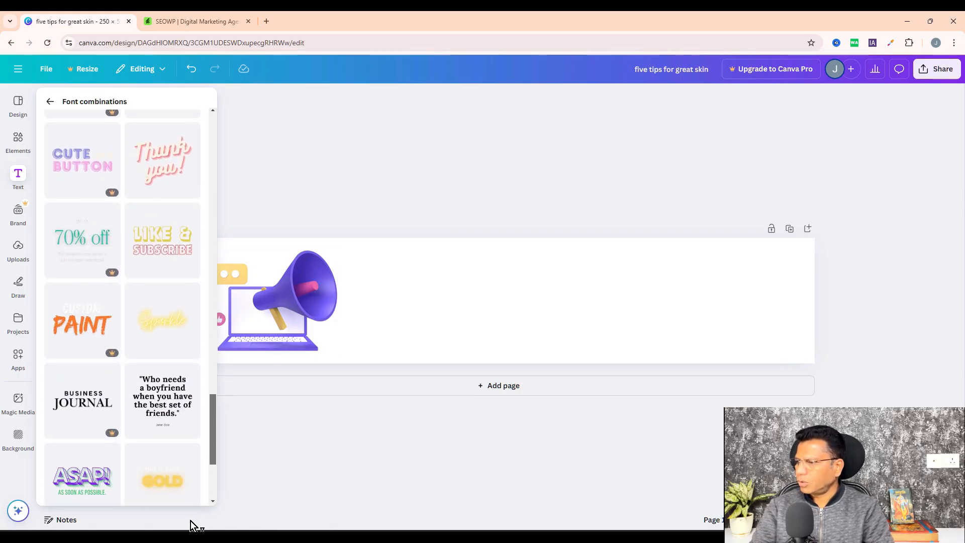
pyautogui.scroll(15, 185, 478)
pyautogui.click(79, 308)
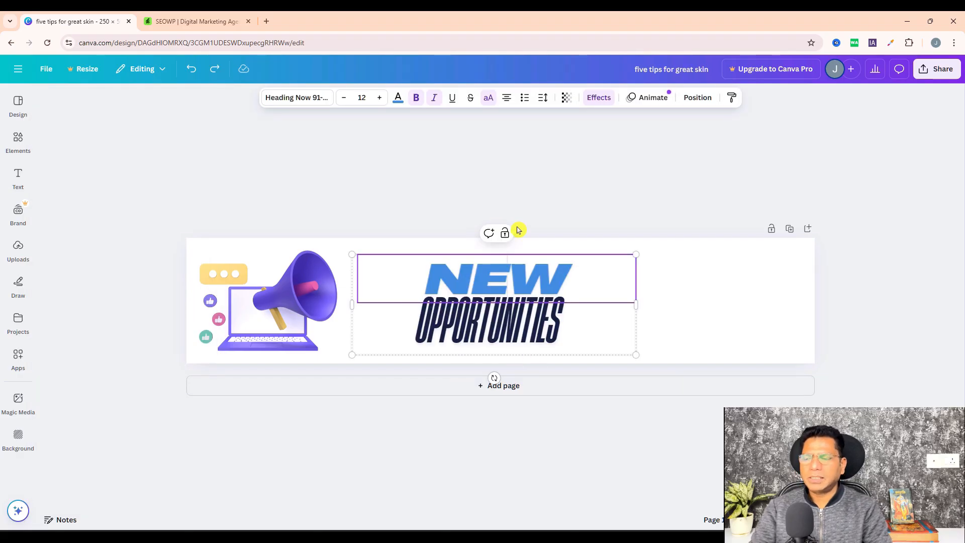
# Step: Reposition the NEW OPPORTUNITIES text group just right of the megaphone graphic, vertically centred on the banner
pyautogui.click(767, 313)
pyautogui.click(553, 286)
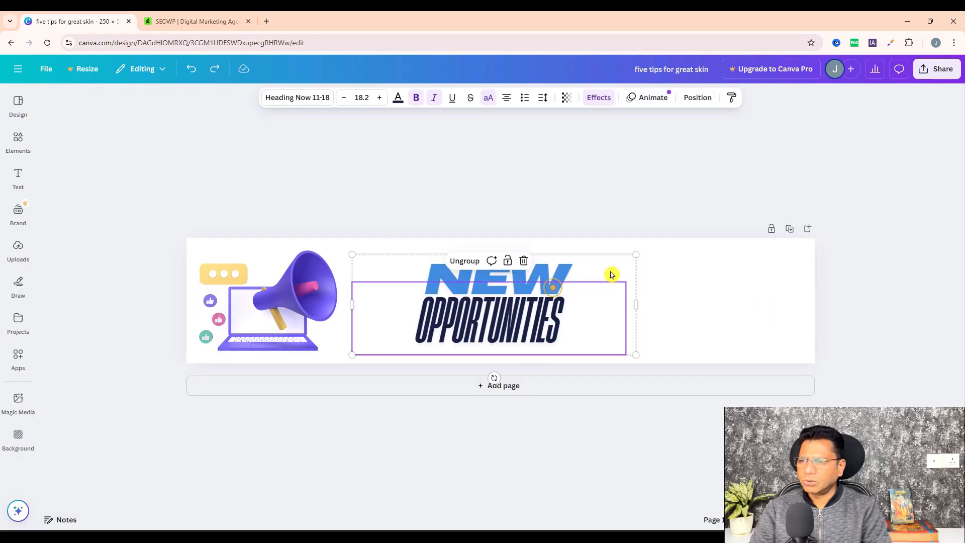
pyautogui.moveTo(611, 274); pyautogui.dragTo(553, 309)
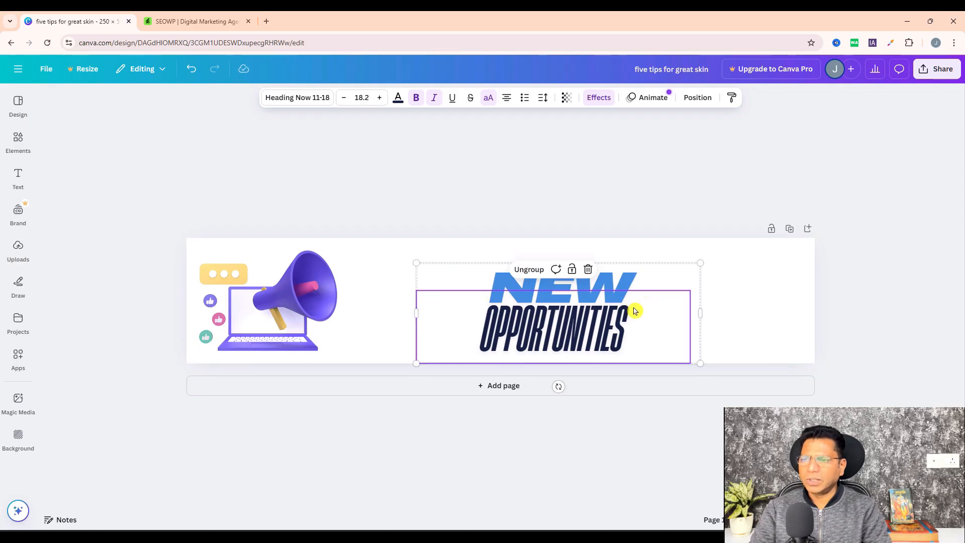
pyautogui.moveTo(635, 310); pyautogui.dragTo(547, 318)
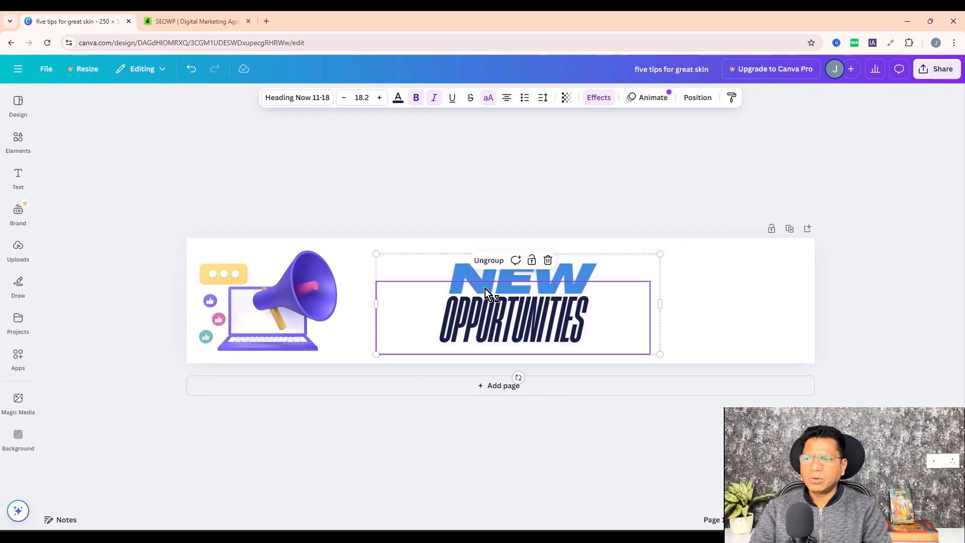
# Step: Ungroup the NEW OPPORTUNITIES text and shift NEW and OPPORTUNITIES separately toward the banner's right side
pyautogui.click(482, 261)
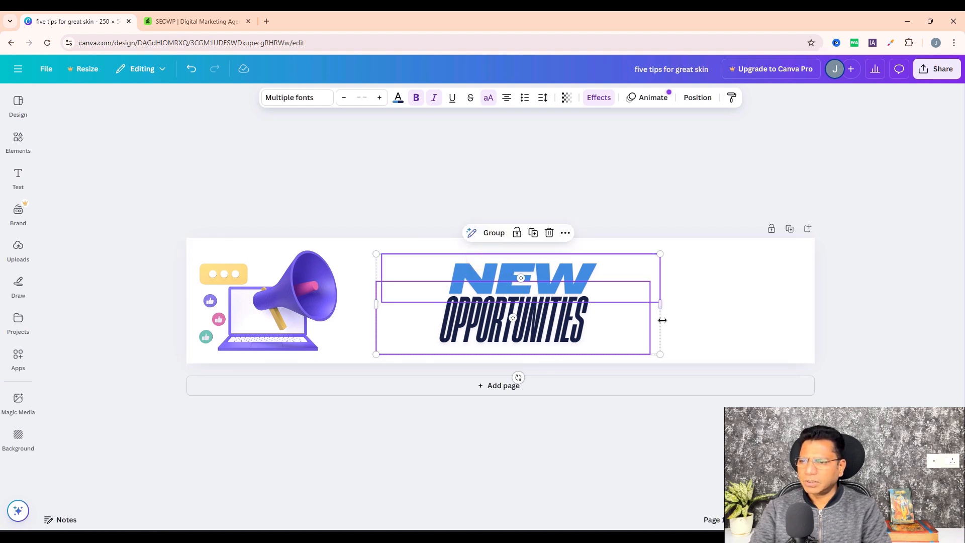
pyautogui.click(519, 280)
pyautogui.moveTo(520, 280); pyautogui.dragTo(571, 272)
pyautogui.click(533, 333)
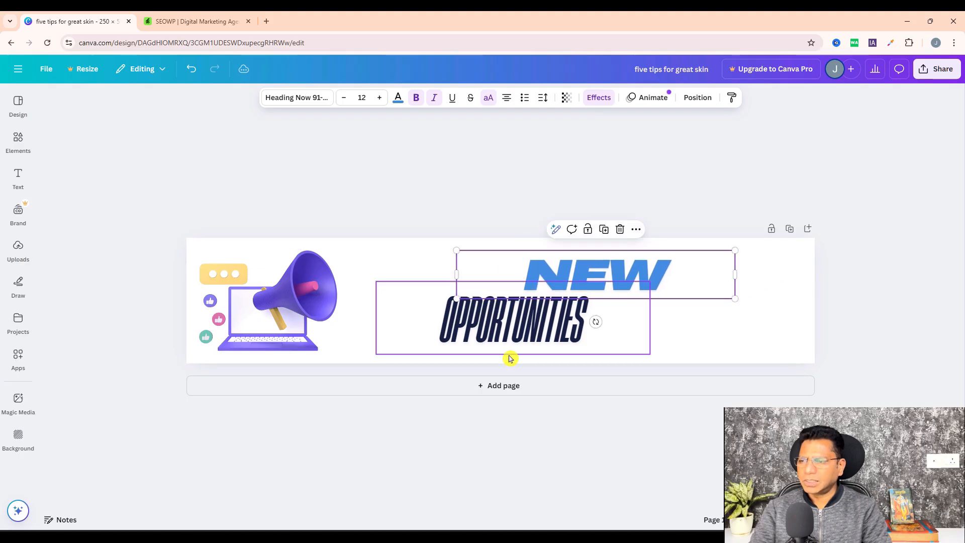
pyautogui.moveTo(534, 333); pyautogui.dragTo(559, 345)
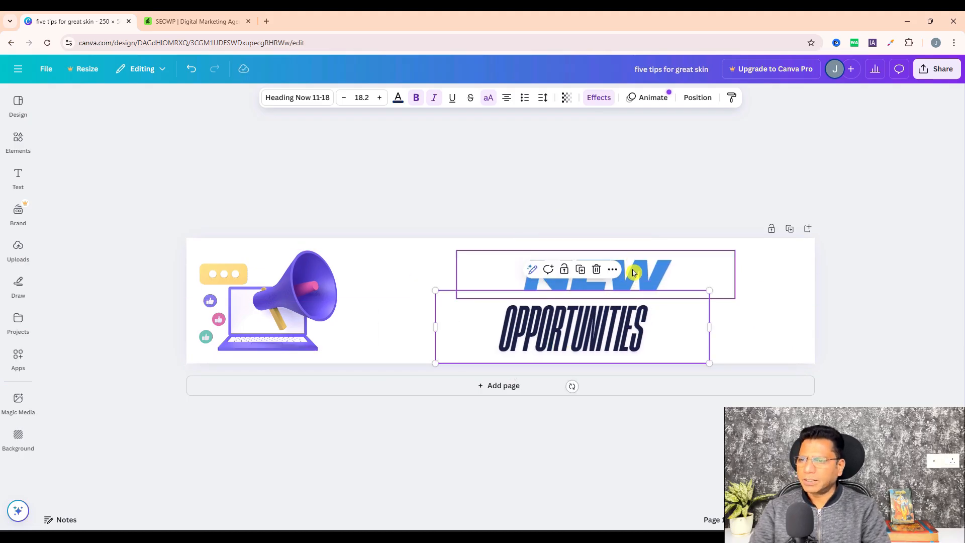
# Step: Move NEW back toward the megaphone, replace its text with "JB DIGITAL", and lower OPPORTUNITIES to the banner's bottom edge
pyautogui.moveTo(634, 272); pyautogui.dragTo(534, 275)
pyautogui.doubleClick(534, 274)
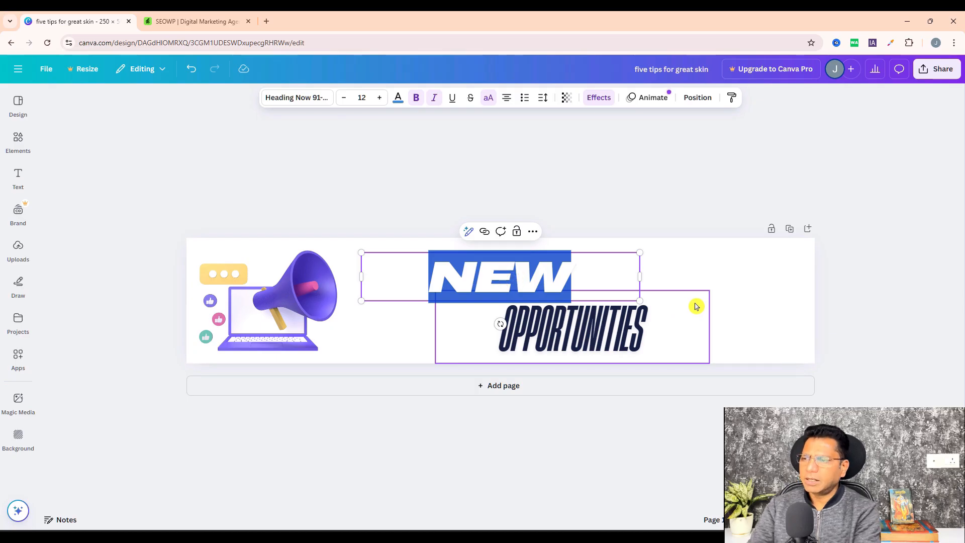
pyautogui.write('JB ')
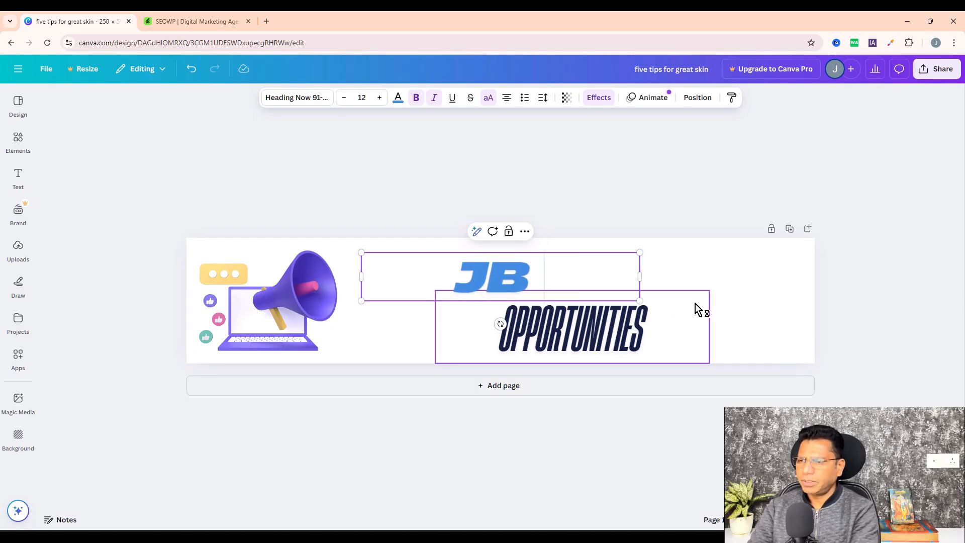
pyautogui.write('DIGITAL')
pyautogui.click(569, 335)
pyautogui.moveTo(593, 330); pyautogui.dragTo(597, 358)
# Step: Enlarge the JB DIGITAL text to about size 17.2 on a single line and place it directly beside the megaphone
pyautogui.click(500, 262)
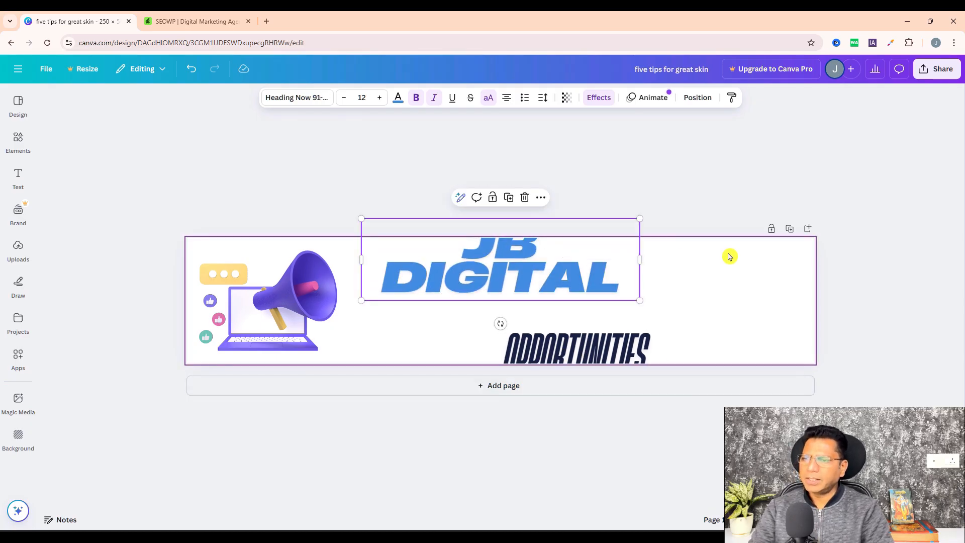
pyautogui.moveTo(640, 258); pyautogui.dragTo(801, 333)
pyautogui.moveTo(564, 282); pyautogui.dragTo(551, 280)
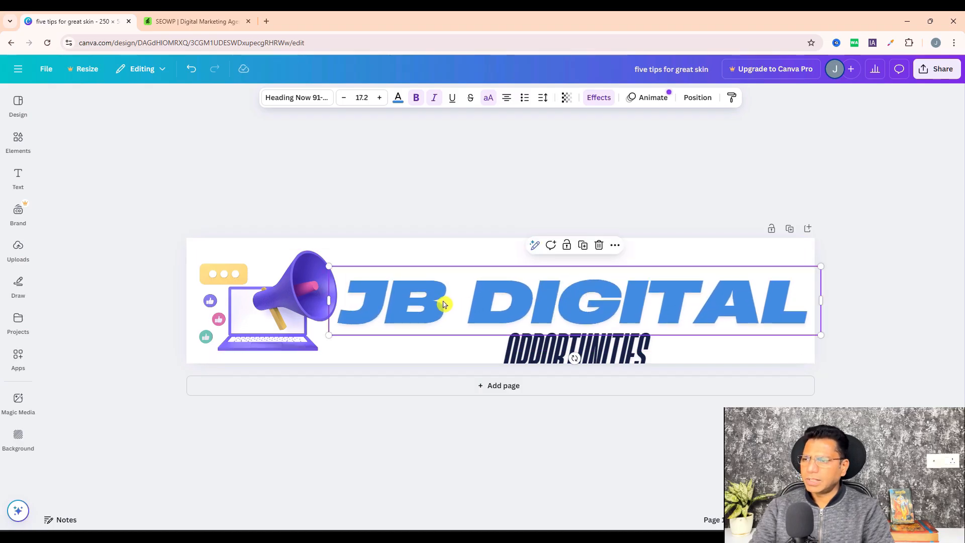
pyautogui.moveTo(565, 304); pyautogui.dragTo(510, 303)
# Step: Replace OPPORTUNITIES with "AGENCY", shrink it to about size 13.1 and place it beneath the end of JB DIGITAL
pyautogui.click(578, 363)
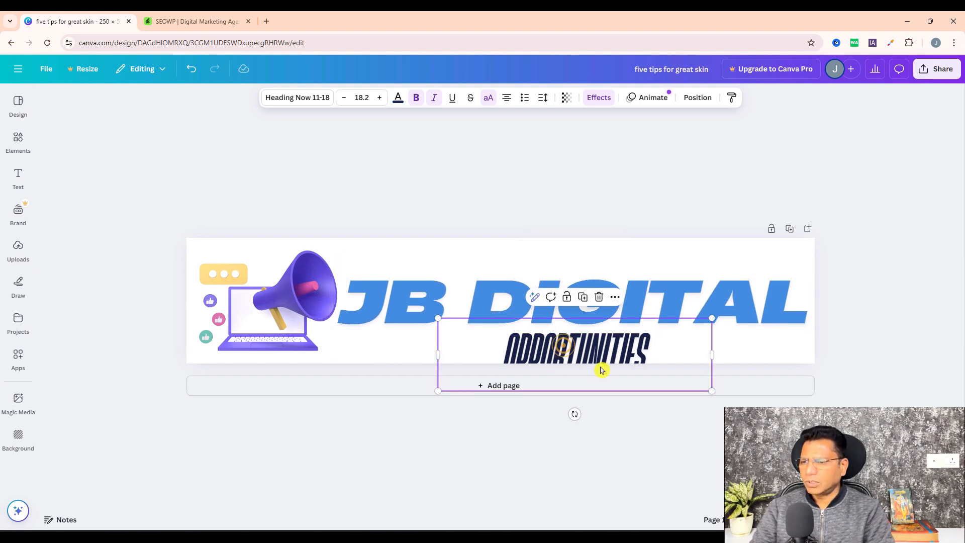
pyautogui.doubleClick(587, 342)
pyautogui.write('AGENCY')
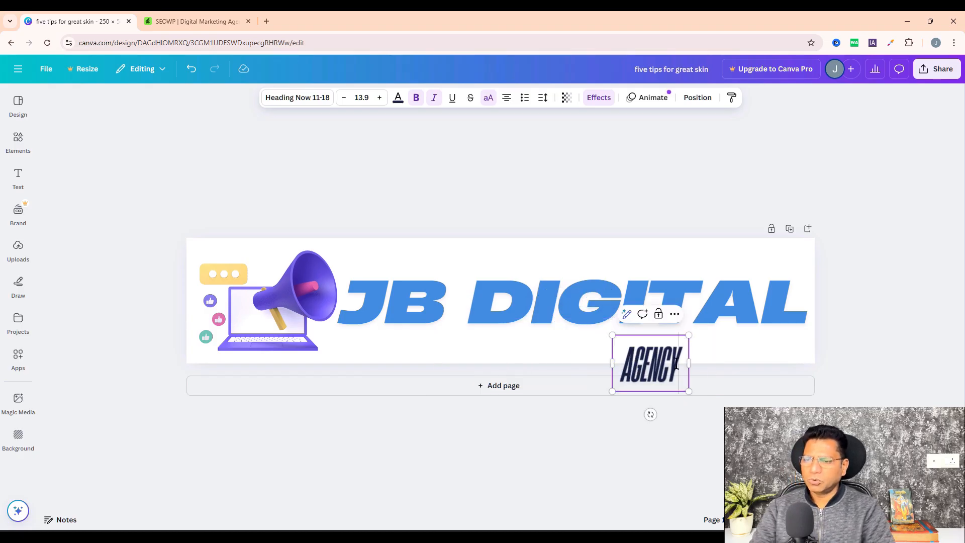
pyautogui.moveTo(689, 391); pyautogui.dragTo(684, 388)
pyautogui.moveTo(643, 352); pyautogui.dragTo(753, 352)
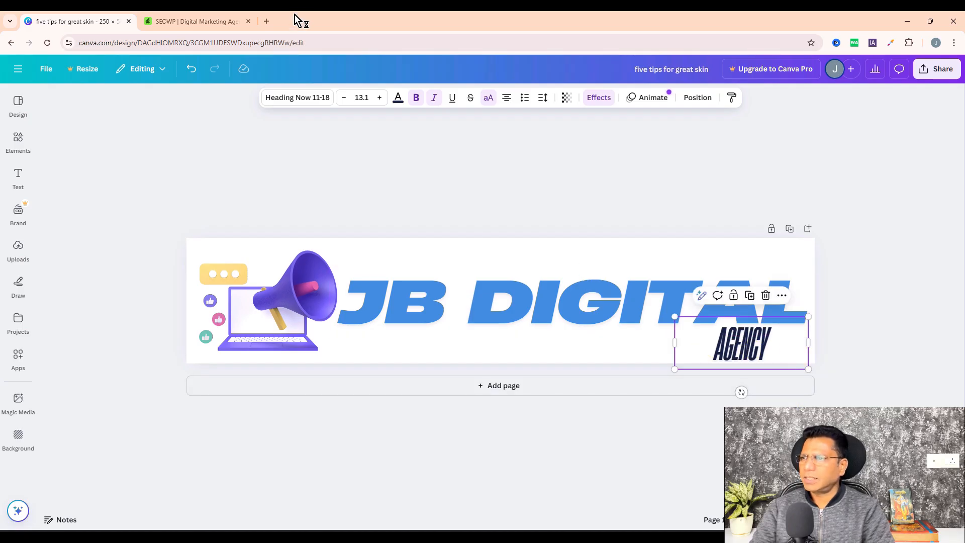
# Step: Try a font size of 17.1 on the AGENCY text
pyautogui.click(380, 98)
pyautogui.click(380, 98)
pyautogui.click(380, 98)
pyautogui.click(380, 98)
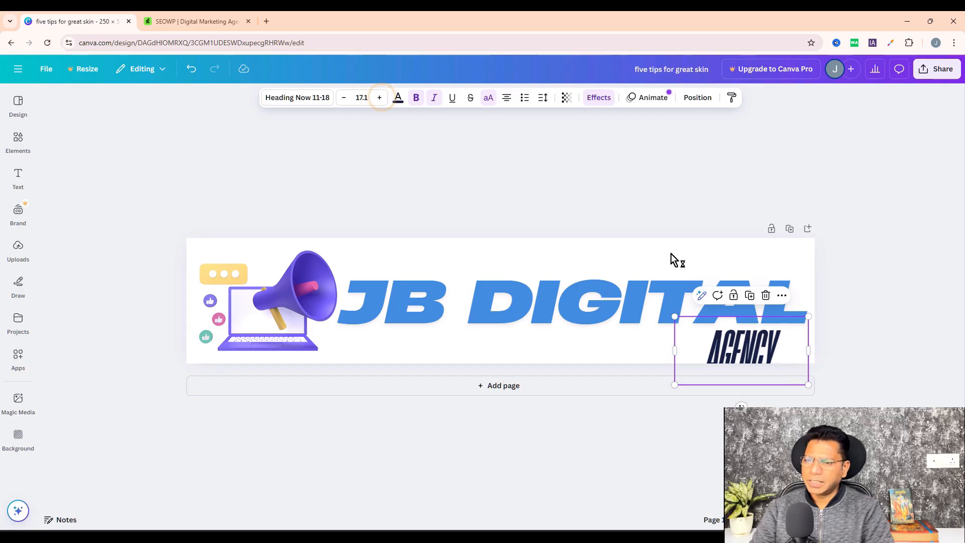
# Step: Scale the AGENCY text to about size 13.4 and widen its letter spacing to spread it under DIGITAL
pyautogui.moveTo(675, 385); pyautogui.dragTo(708, 327)
pyautogui.press('d')
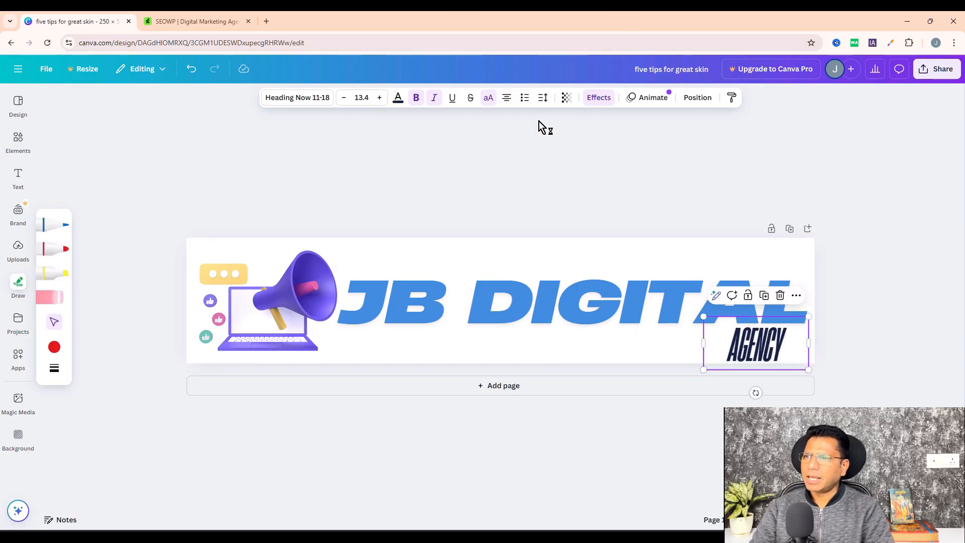
pyautogui.click(542, 99)
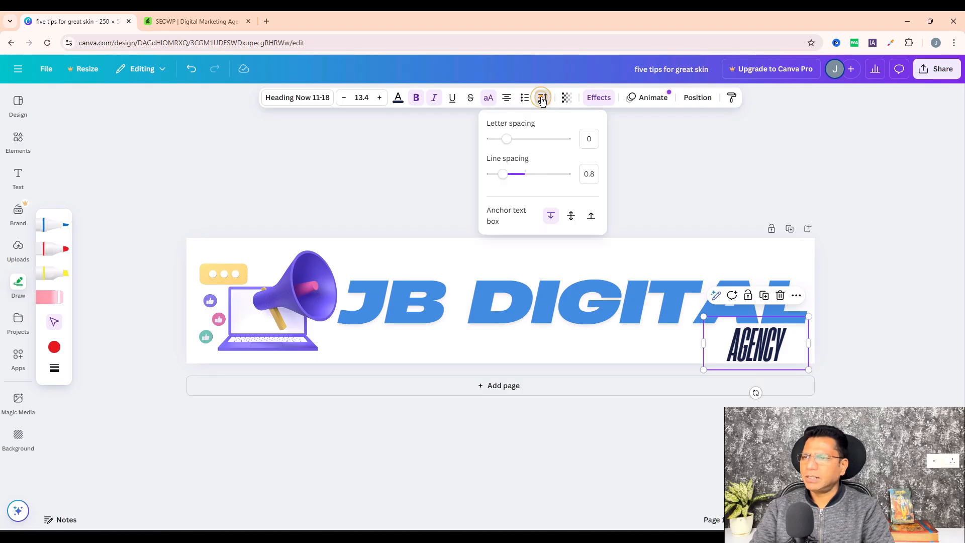
pyautogui.moveTo(510, 139); pyautogui.dragTo(522, 139)
pyautogui.press('Escape')
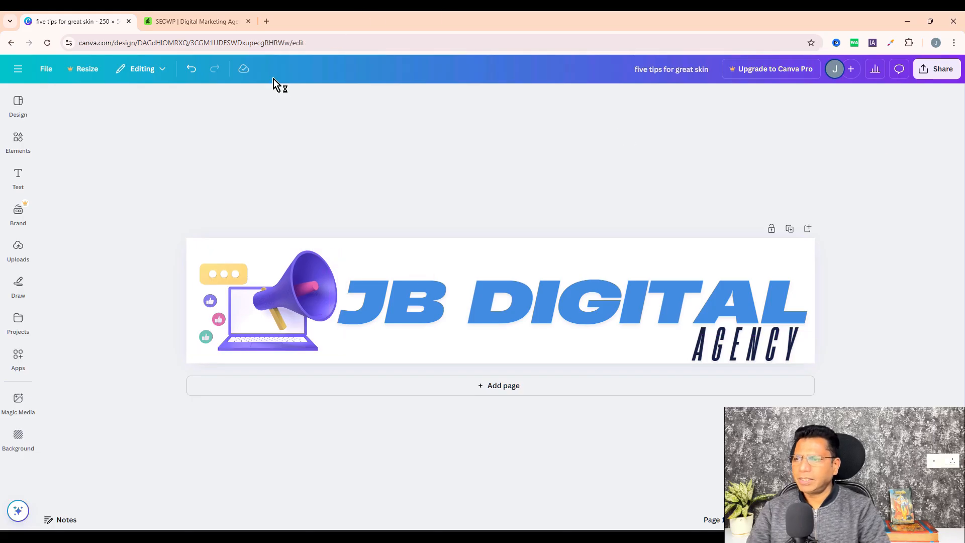
# Step: Download the logo design as a PNG at 250 × 50 px
pyautogui.click(948, 74)
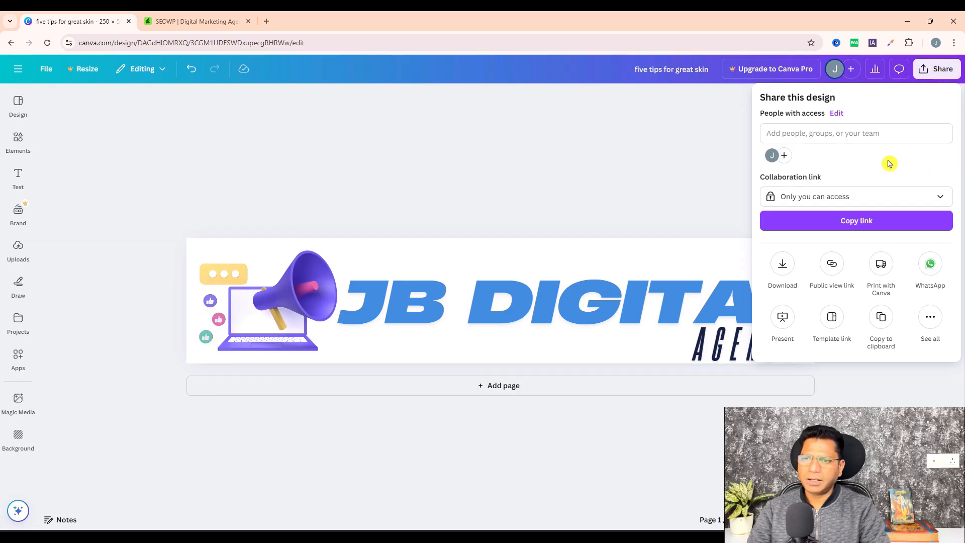
pyautogui.click(784, 267)
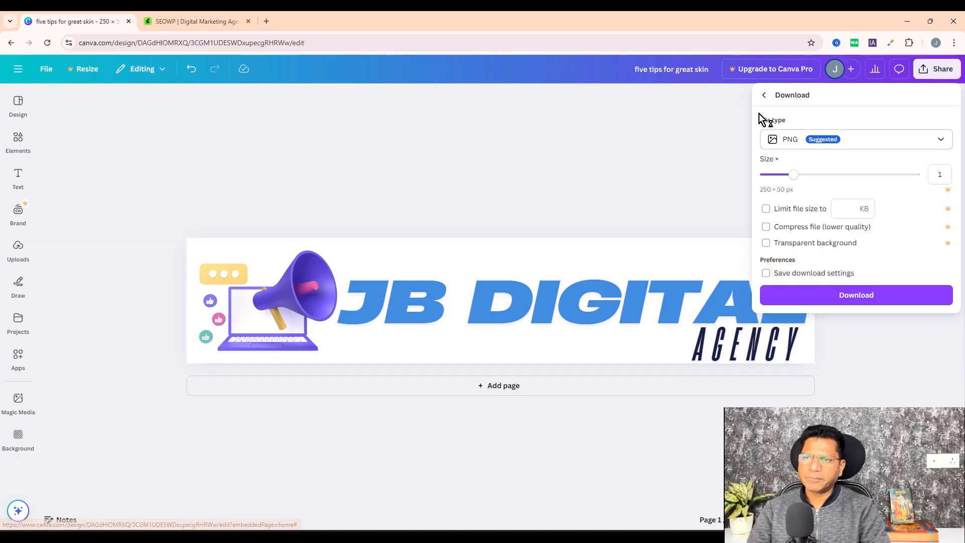
pyautogui.click(938, 139)
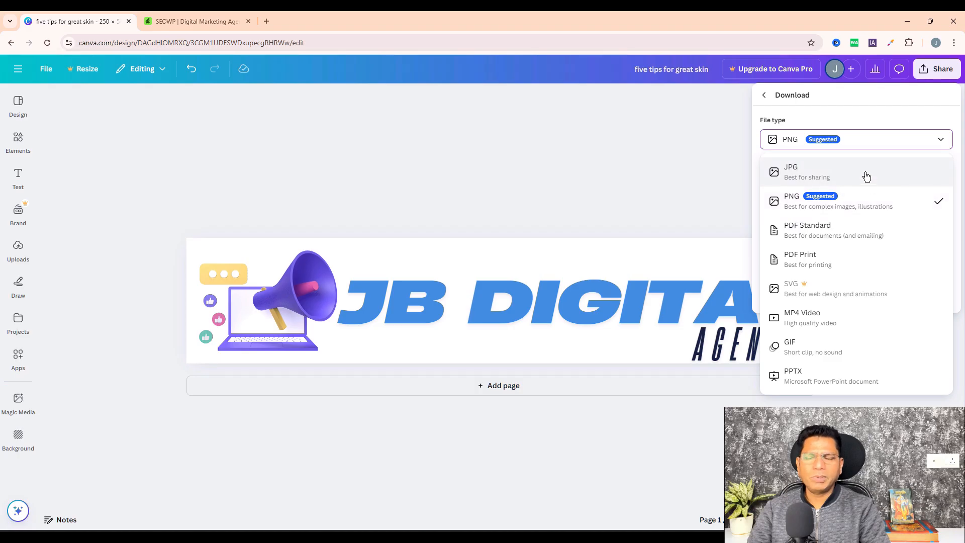
pyautogui.click(897, 204)
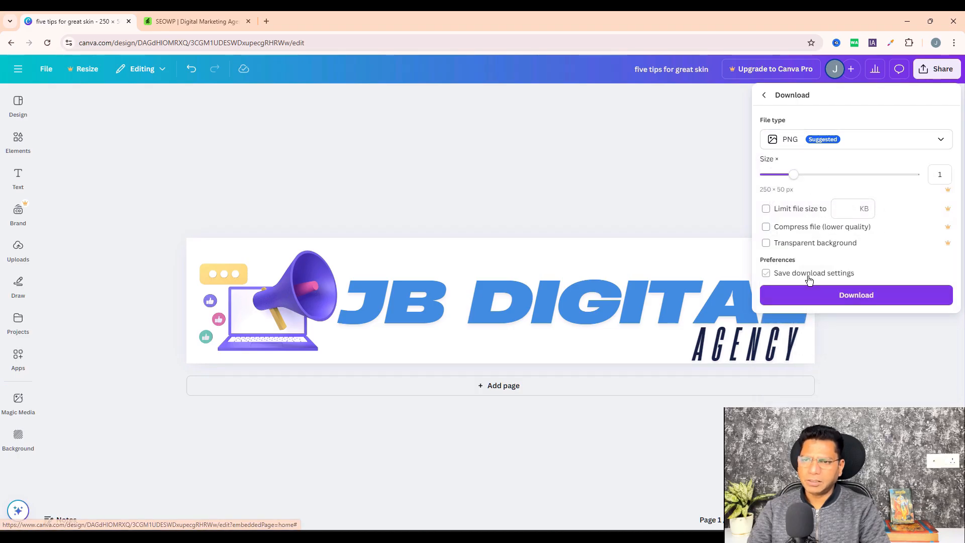
pyautogui.click(870, 295)
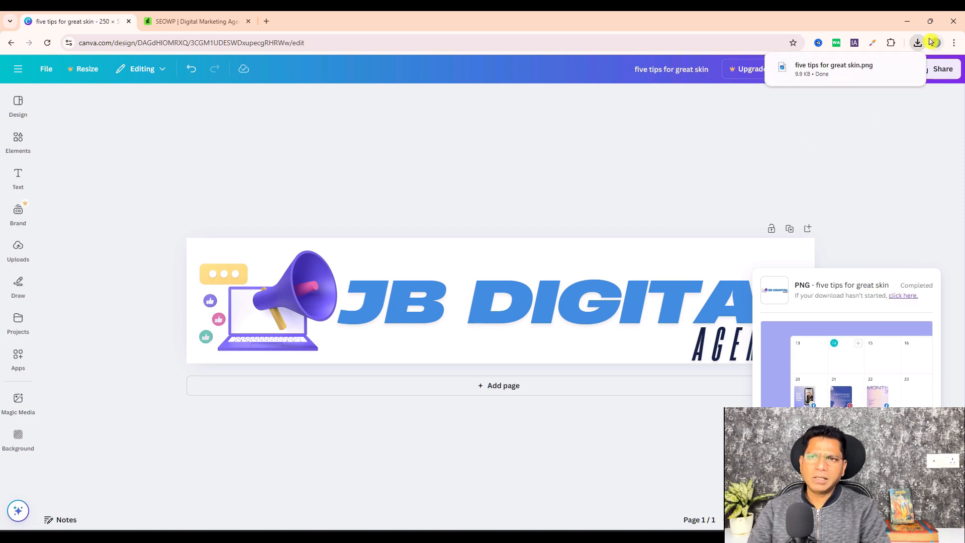
# Step: Open the downloaded five tips for great skin.png and save a copy as LOGO in the course's Images folder
pyautogui.moveTo(855, 69)
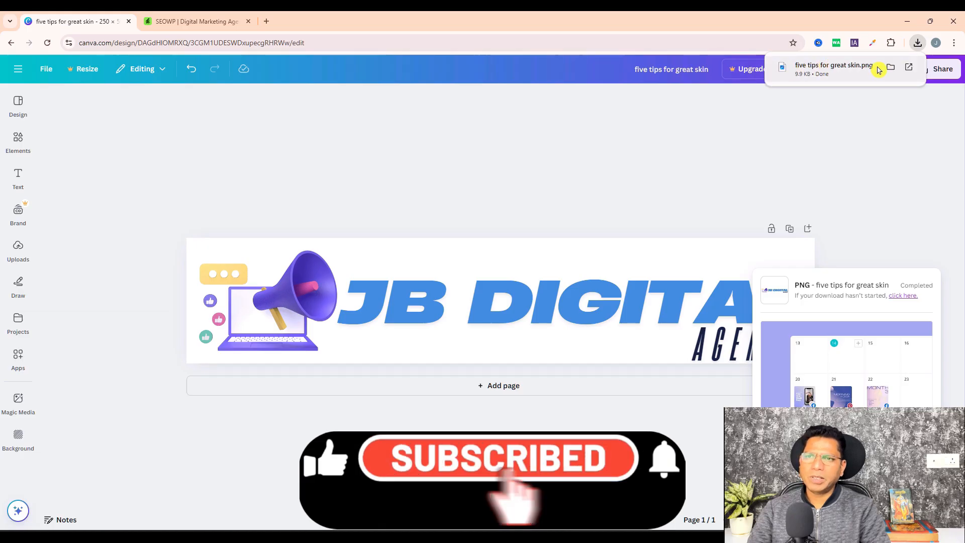
pyautogui.click(842, 72)
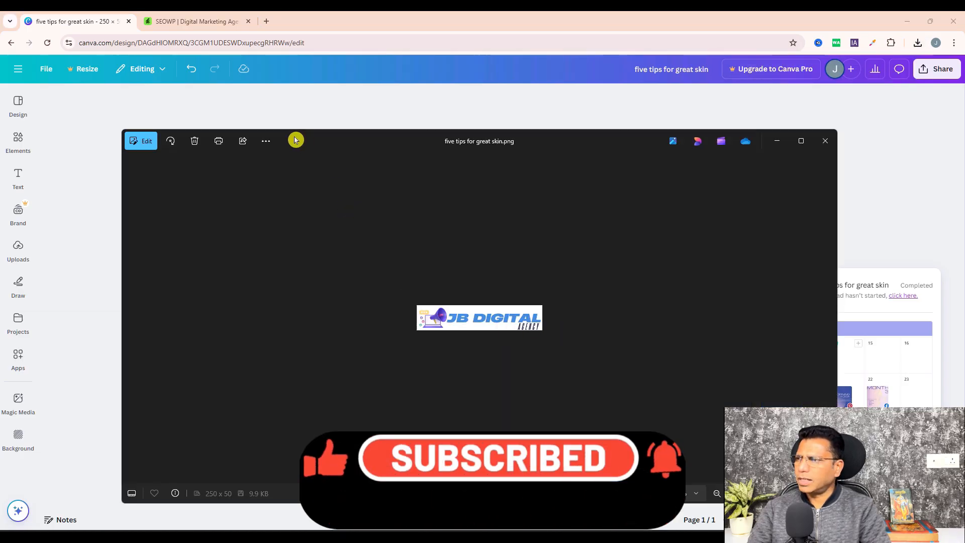
pyautogui.click(266, 143)
pyautogui.click(194, 182)
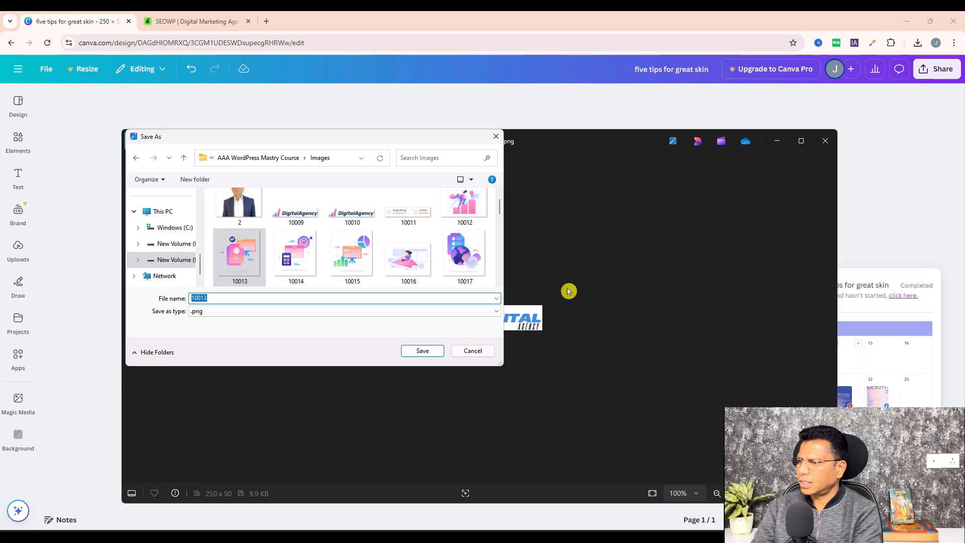
pyautogui.write('10018')
pyautogui.click(425, 352)
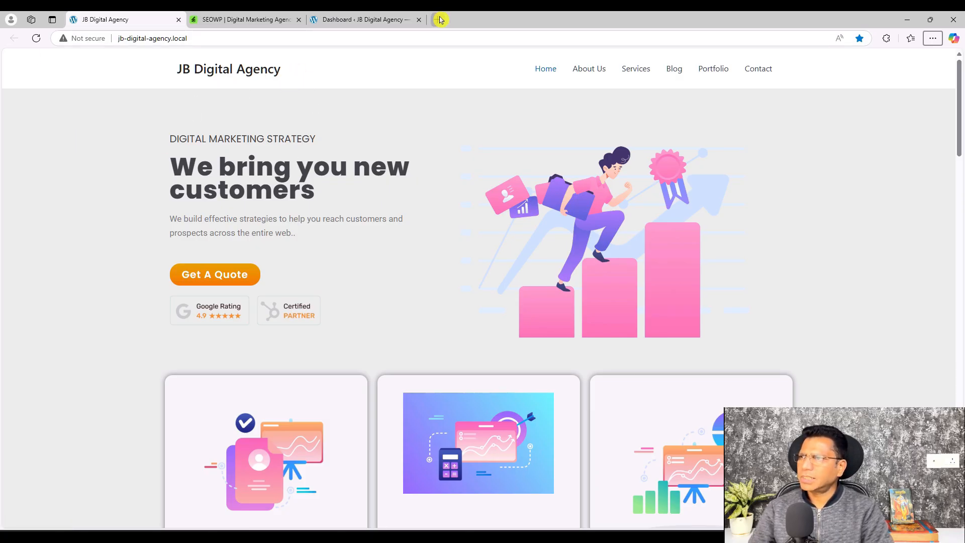
# Step: In the WordPress dashboard, customize the Astra theme and open the header builder's Site Title & Logo settings
pyautogui.click(397, 19)
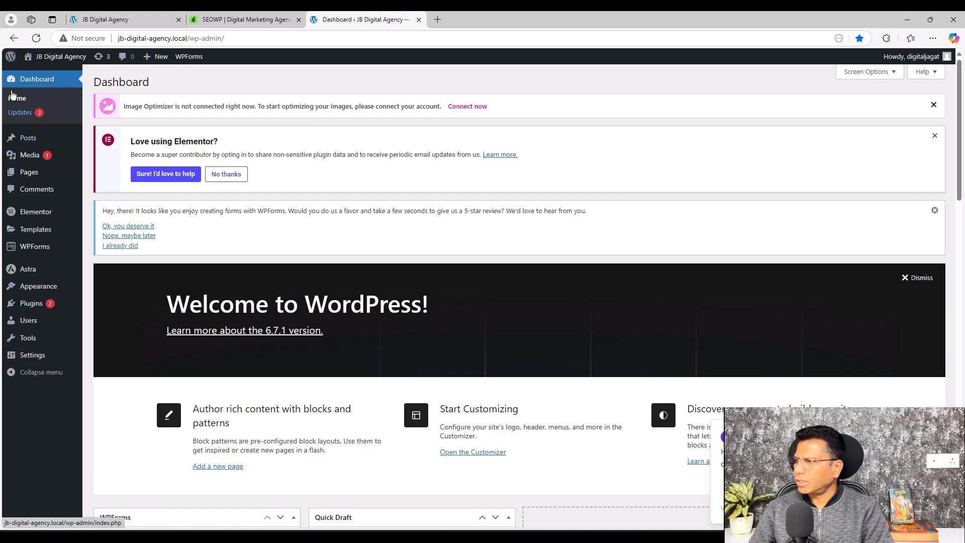
pyautogui.moveTo(44, 292)
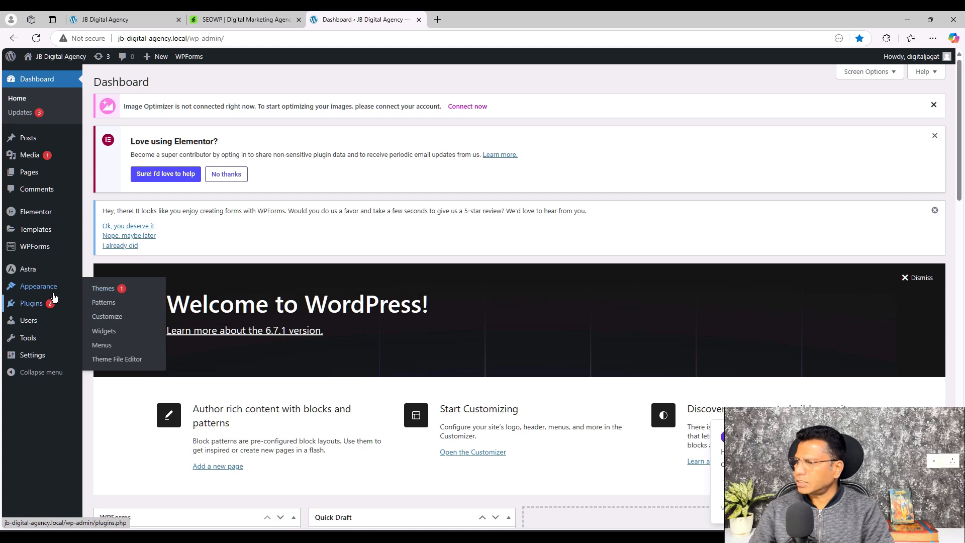
pyautogui.click(41, 287)
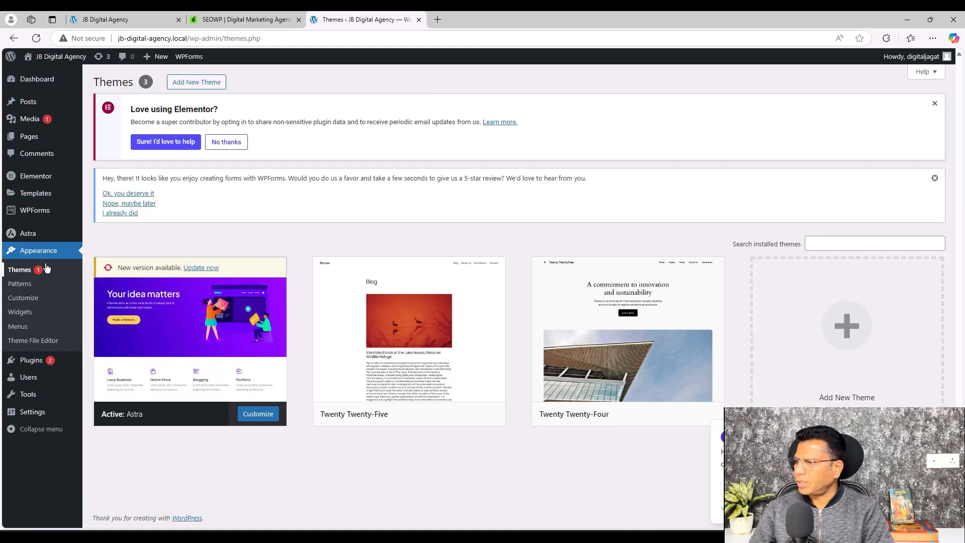
pyautogui.click(25, 299)
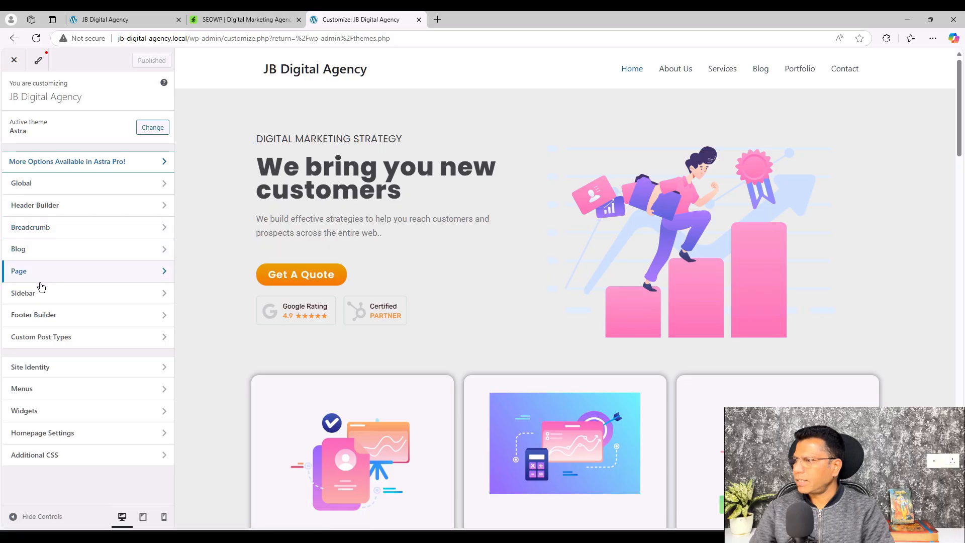
pyautogui.click(72, 210)
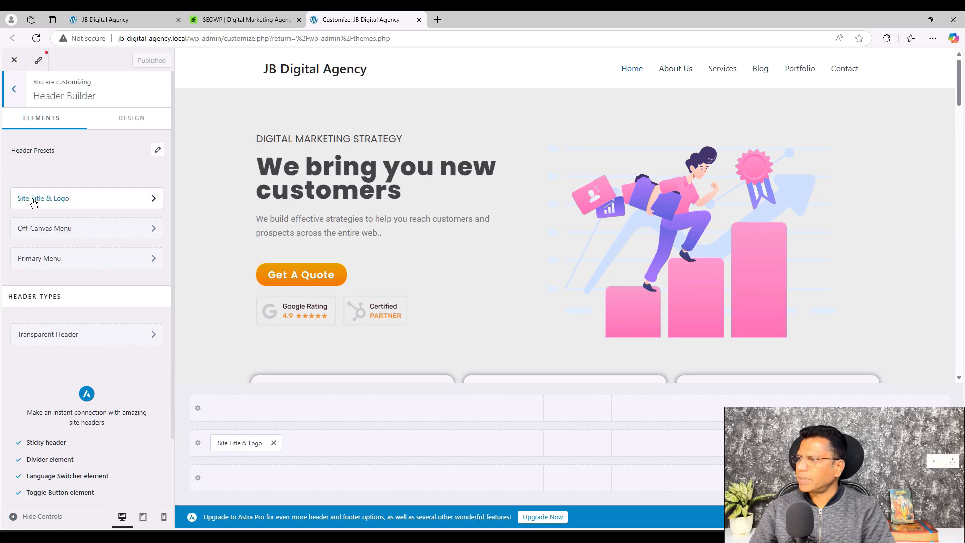
pyautogui.click(146, 199)
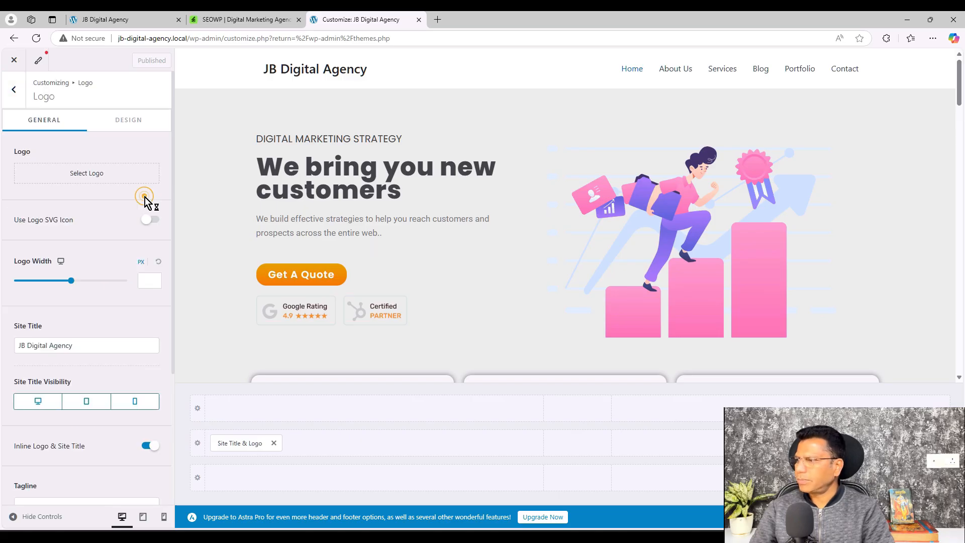
# Step: Upload the LOGO file from the Images folder to the media library as the site logo choice
pyautogui.click(73, 174)
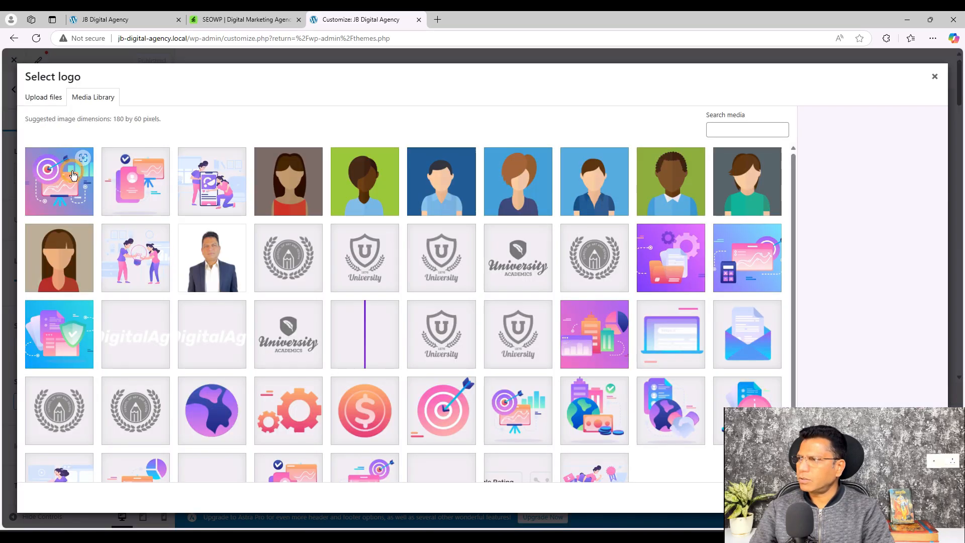
pyautogui.click(49, 99)
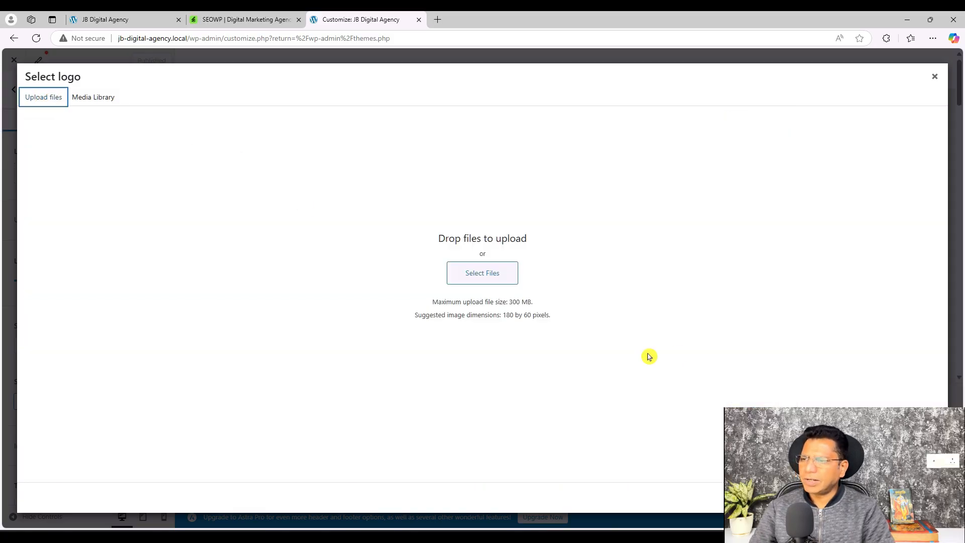
pyautogui.click(473, 270)
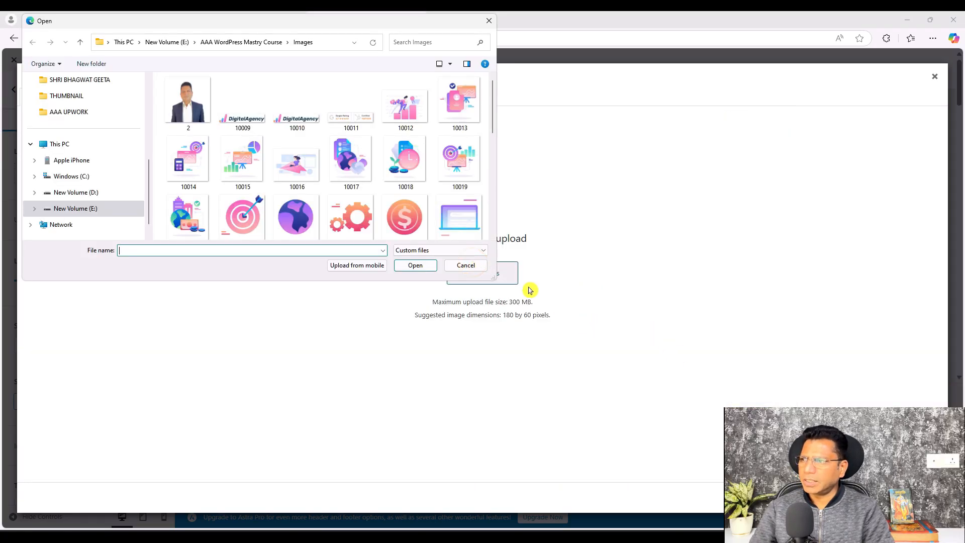
pyautogui.scroll(-5, 409, 172)
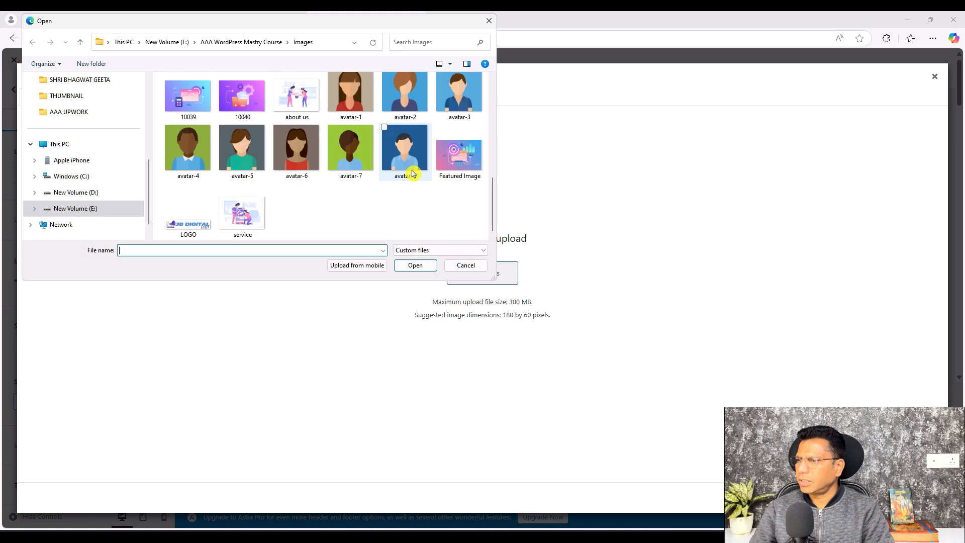
pyautogui.click(196, 226)
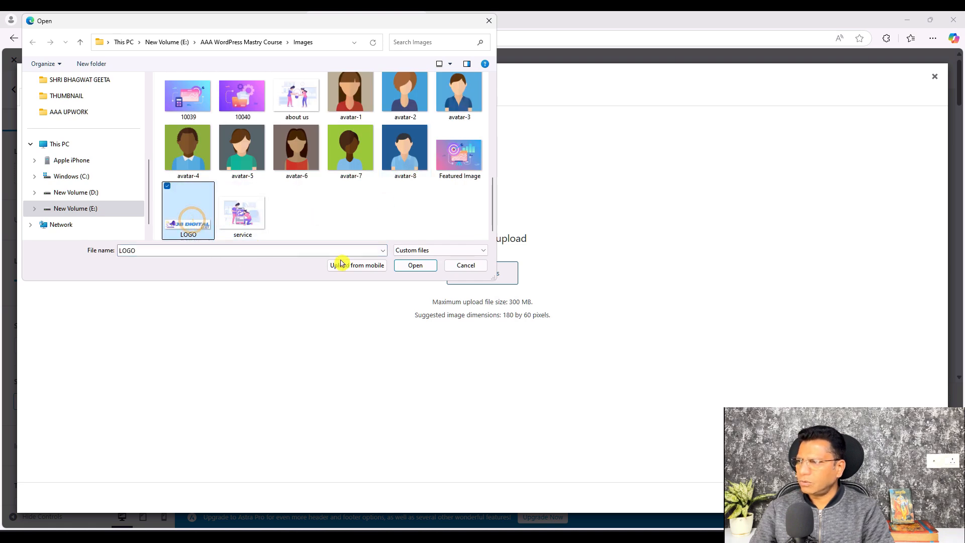
pyautogui.click(422, 266)
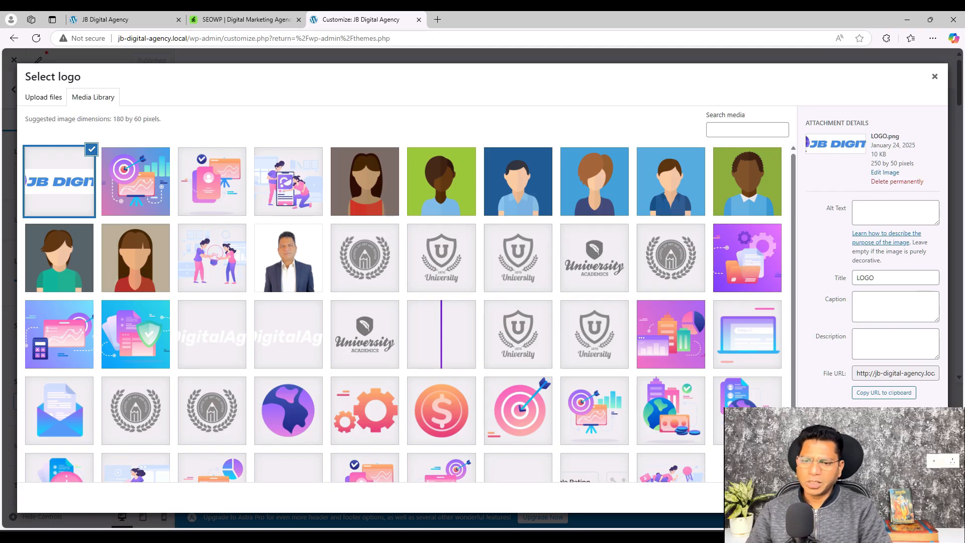
# Step: Set the uploaded LOGO image as the site logo without cropping and hide the site title on desktop, tablet and mobile
pyautogui.click(923, 497)
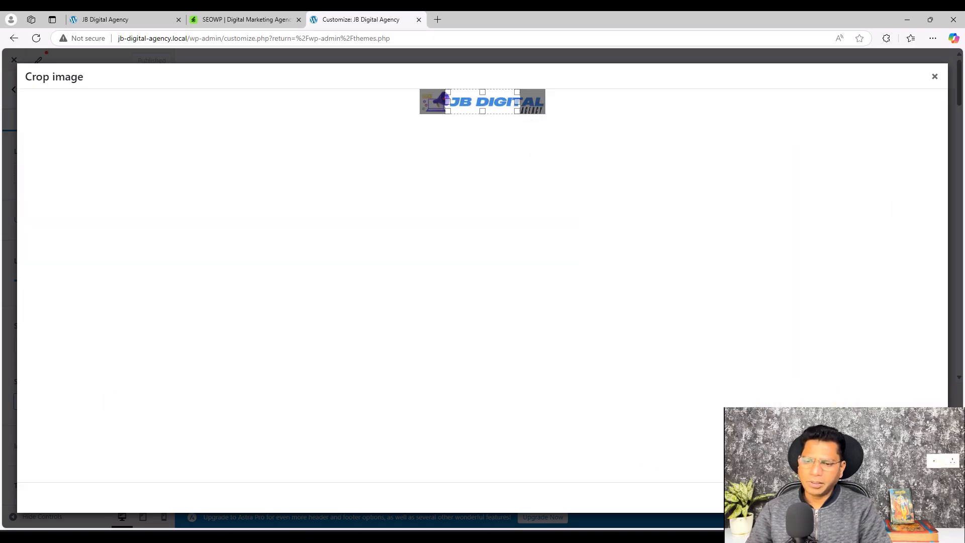
pyautogui.click(860, 498)
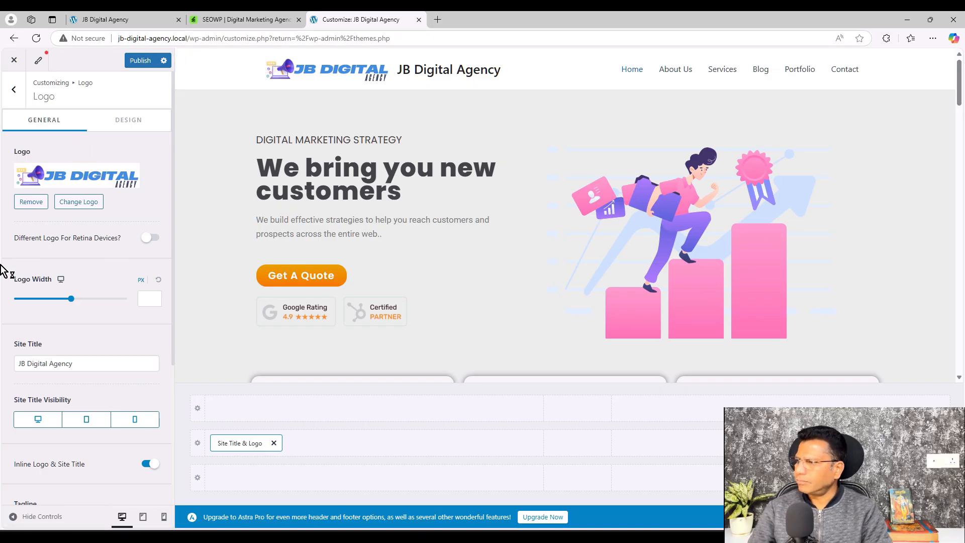
pyautogui.scroll(-1, 100, 302)
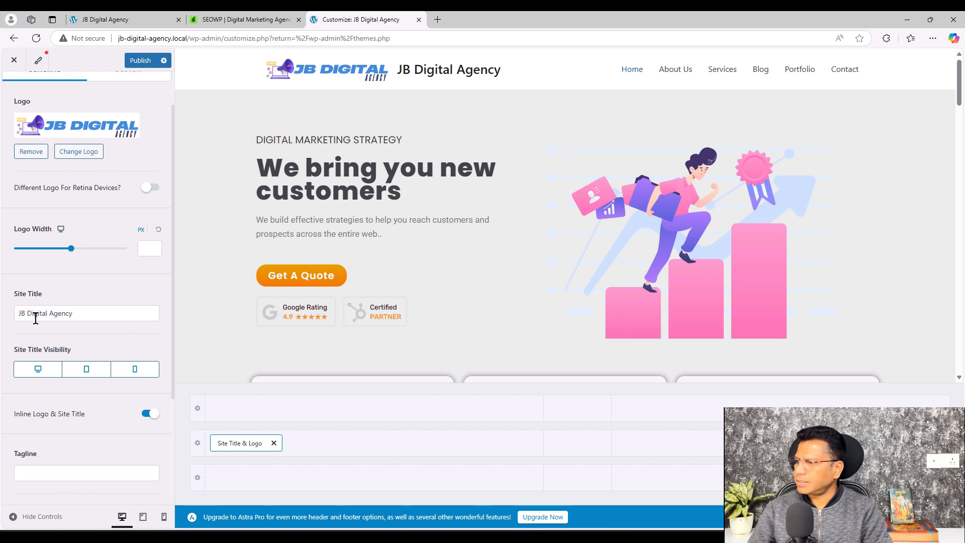
pyautogui.click(43, 358)
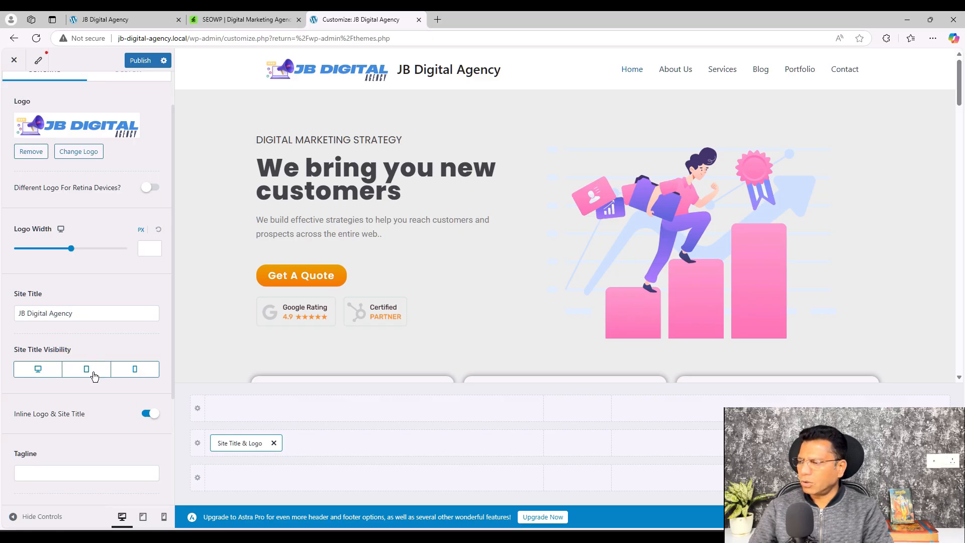
pyautogui.click(38, 361)
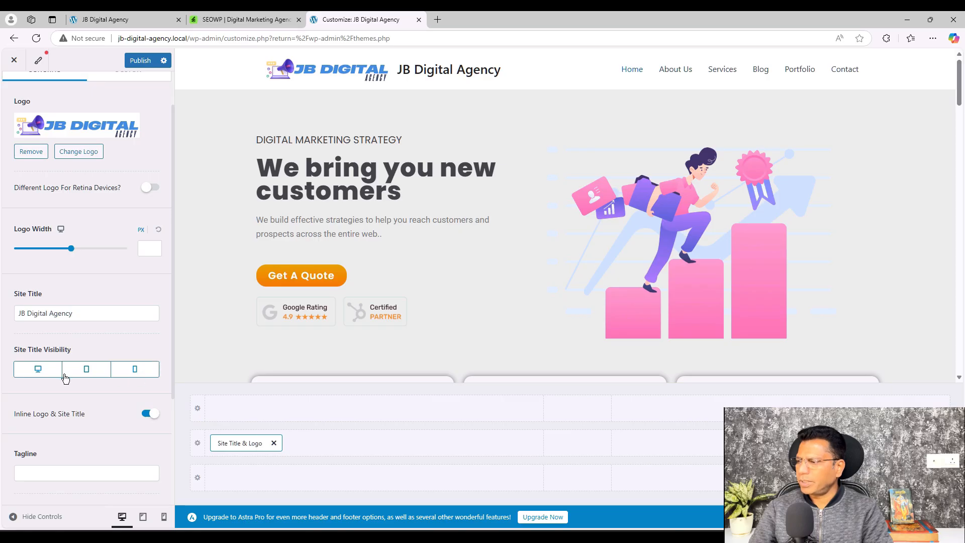
pyautogui.click(44, 372)
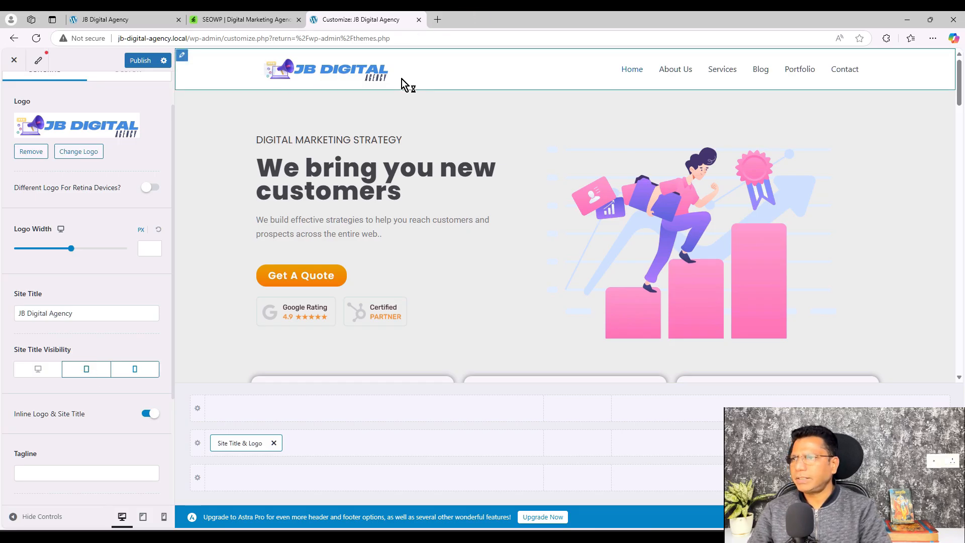
pyautogui.click(86, 369)
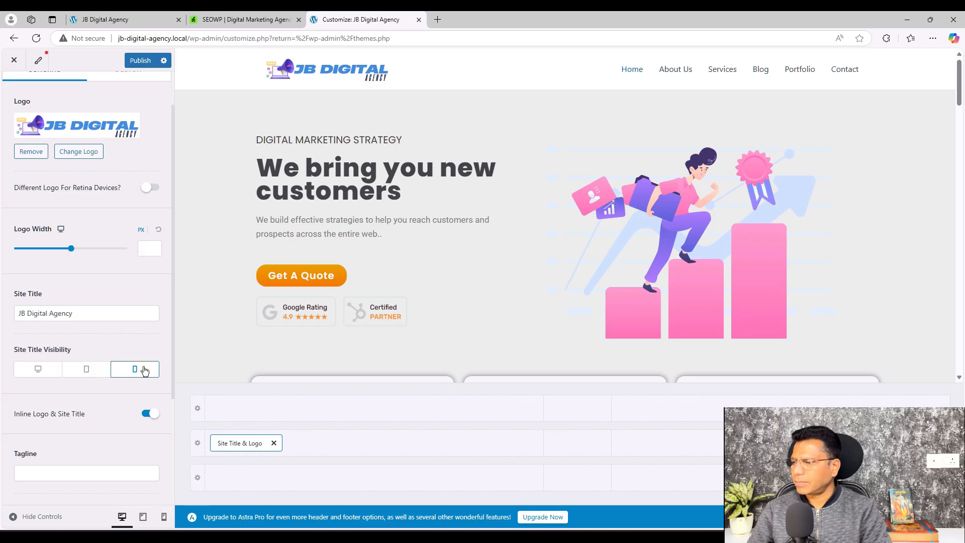
pyautogui.click(135, 371)
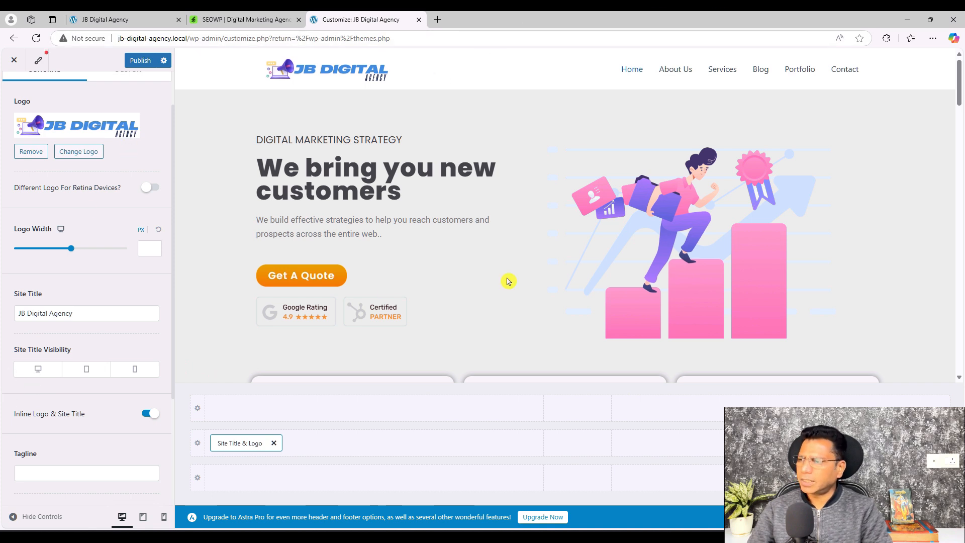
# Step: Set the header logo's width to 250 px
pyautogui.moveTo(71, 249)
pyautogui.mouseDown()
pyautogui.moveTo(93, 250)
pyautogui.moveTo(36, 250)
pyautogui.moveTo(59, 251)
pyautogui.mouseUp()
pyautogui.click(151, 247)
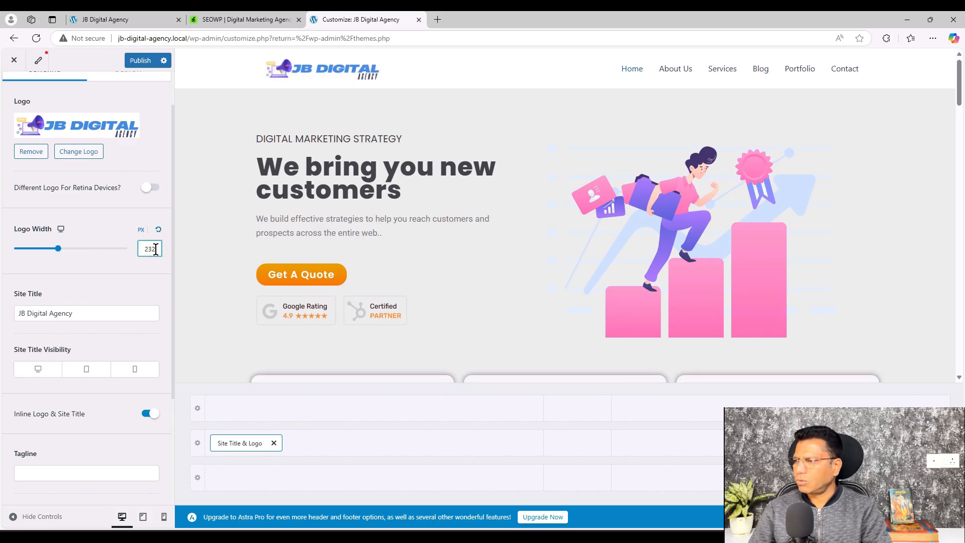
pyautogui.doubleClick(155, 249)
pyautogui.write('250')
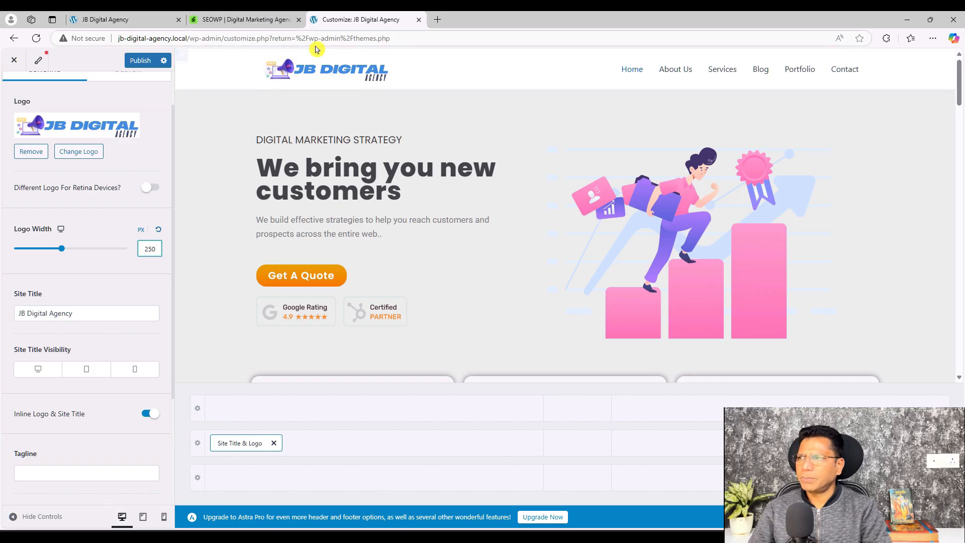
# Step: Publish the header changes and reload the live JB Digital Agency homepage to check the logo
pyautogui.click(140, 60)
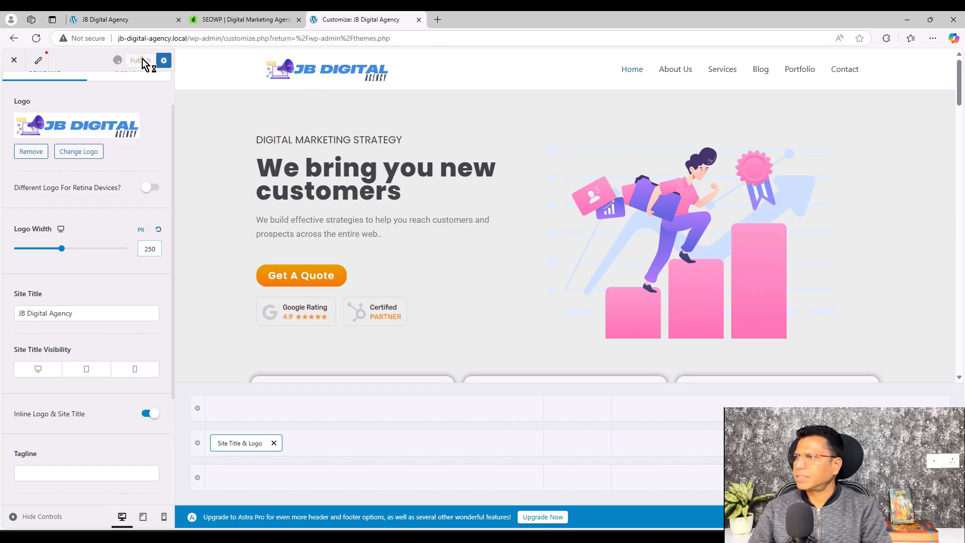
pyautogui.click(121, 22)
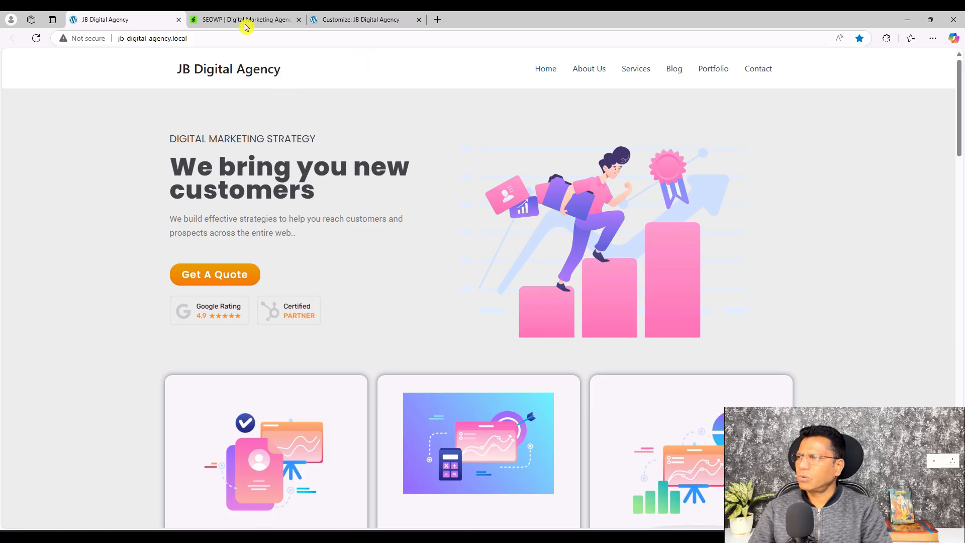
pyautogui.click(36, 39)
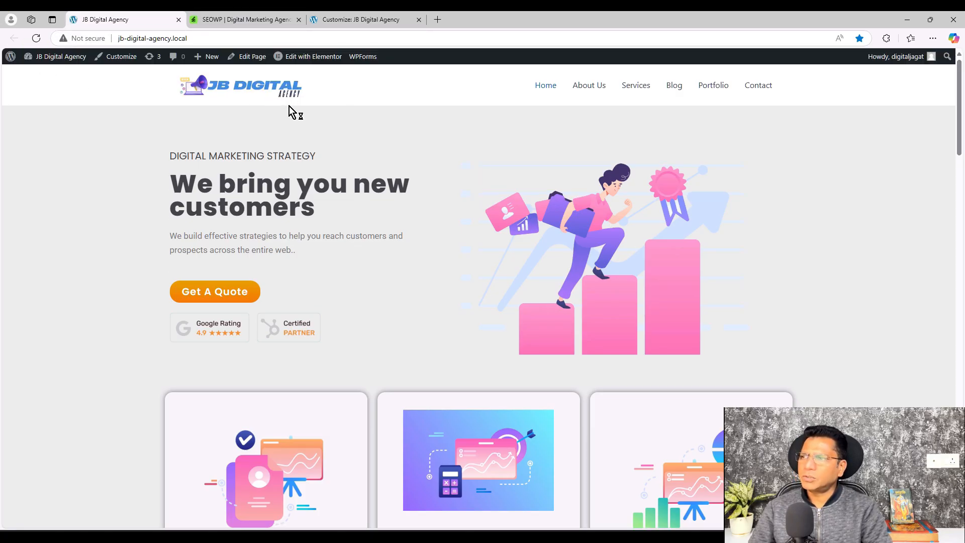